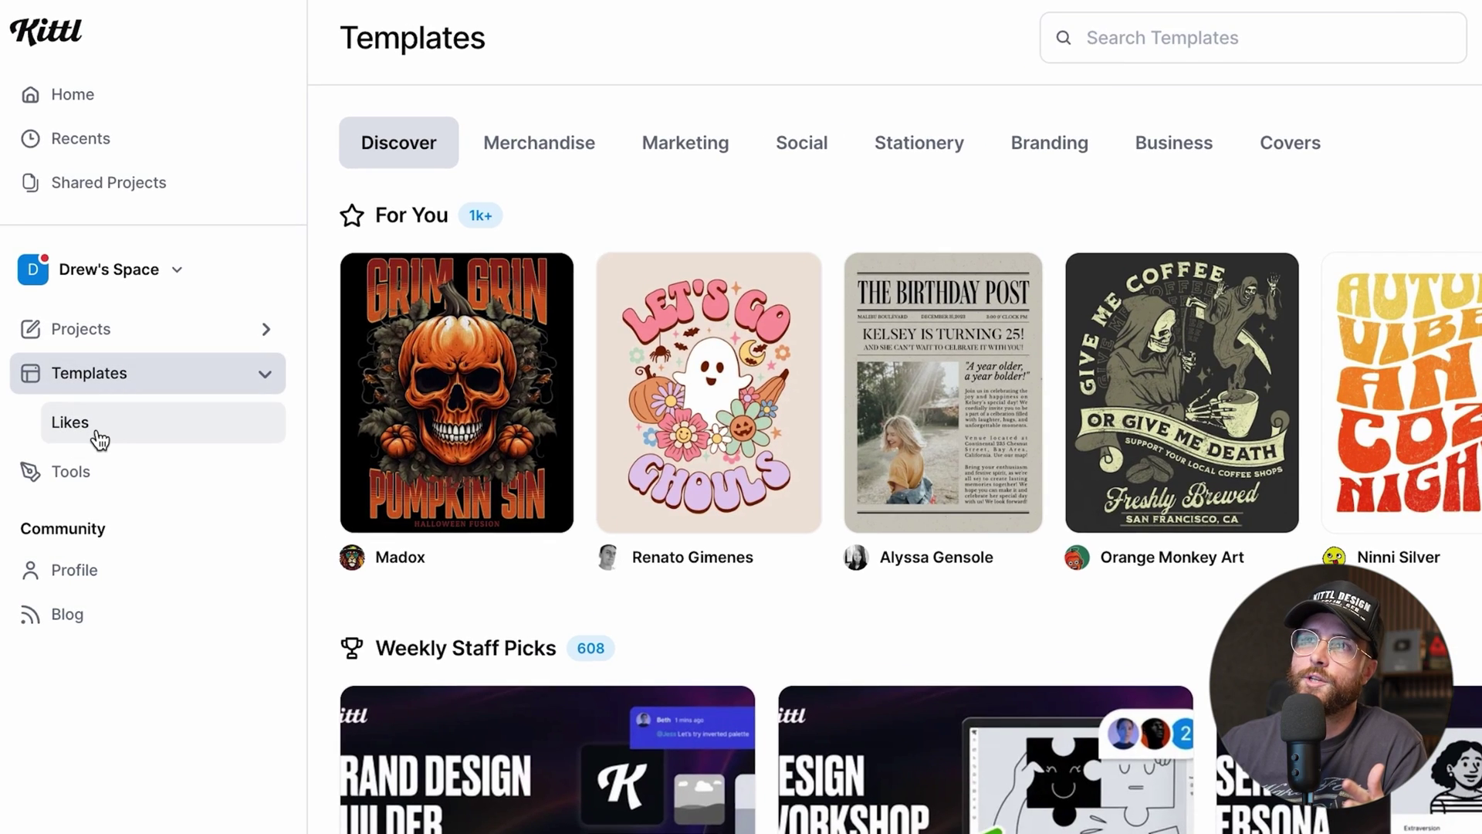
Check the liked templates page, then scroll the Templates library down to All-in-One Design Bundles
left_click(98, 437)
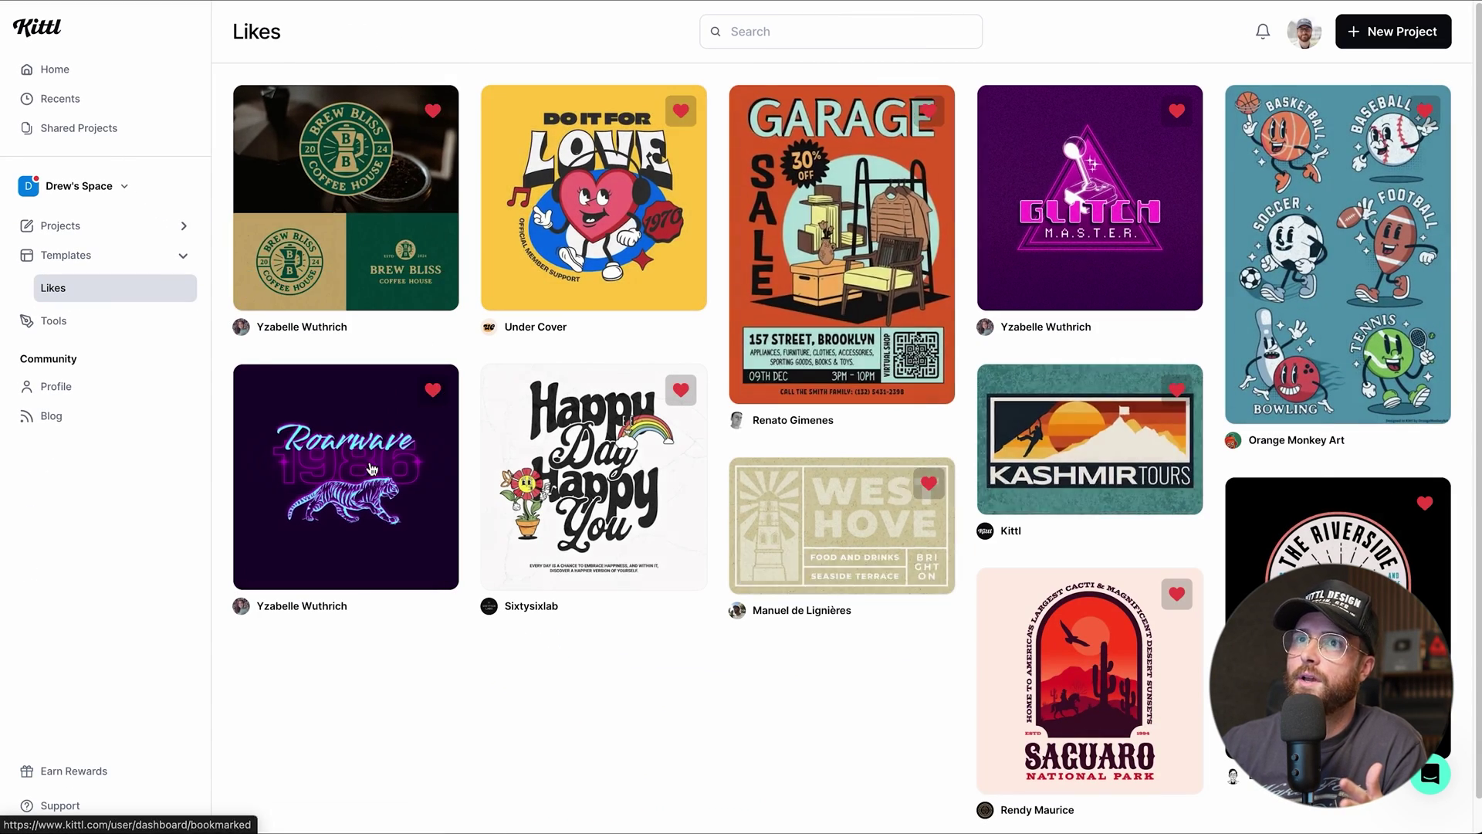
left_click(71, 267)
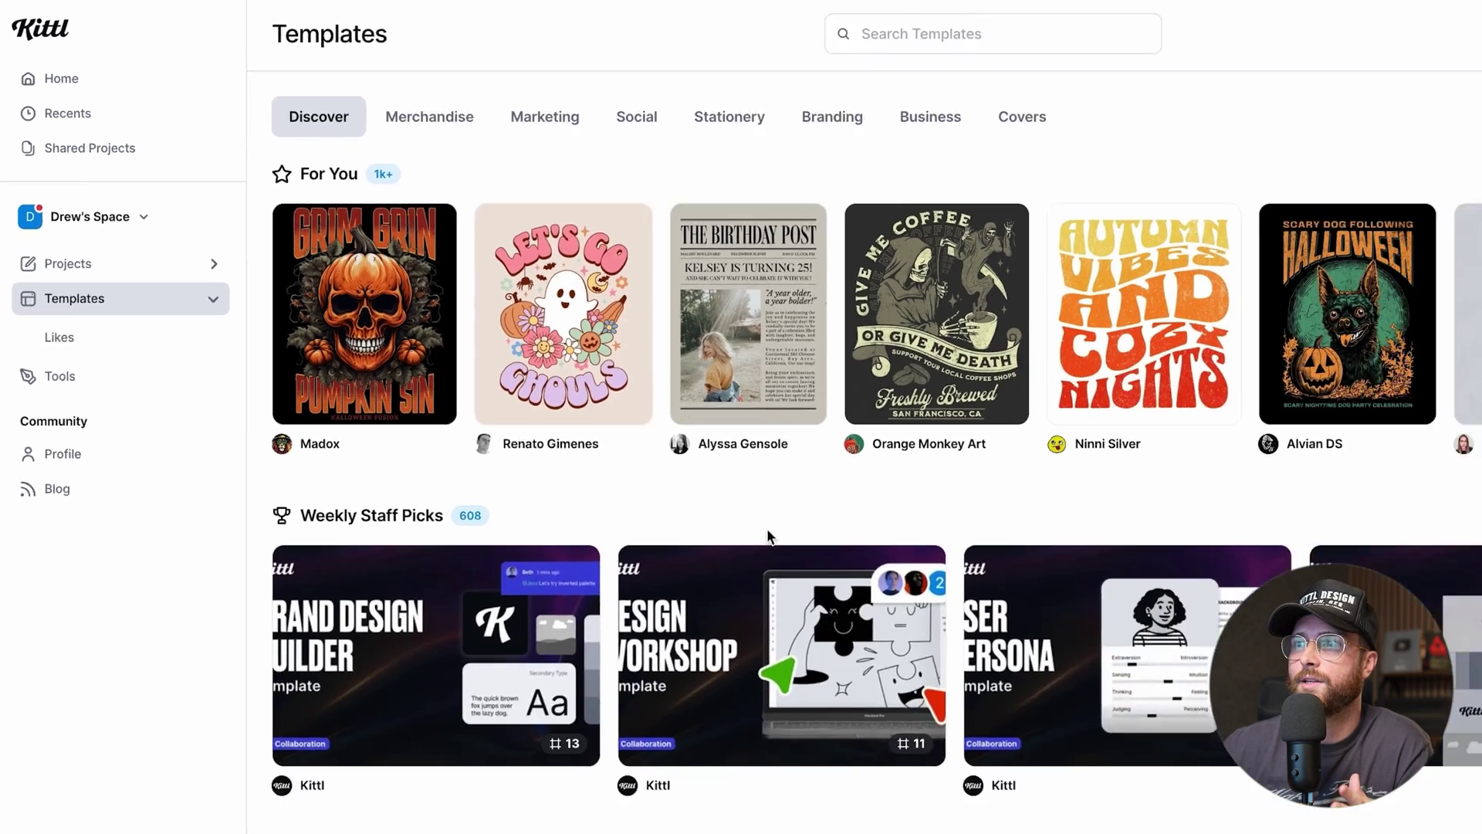
scroll(770, 536, "down", 3)
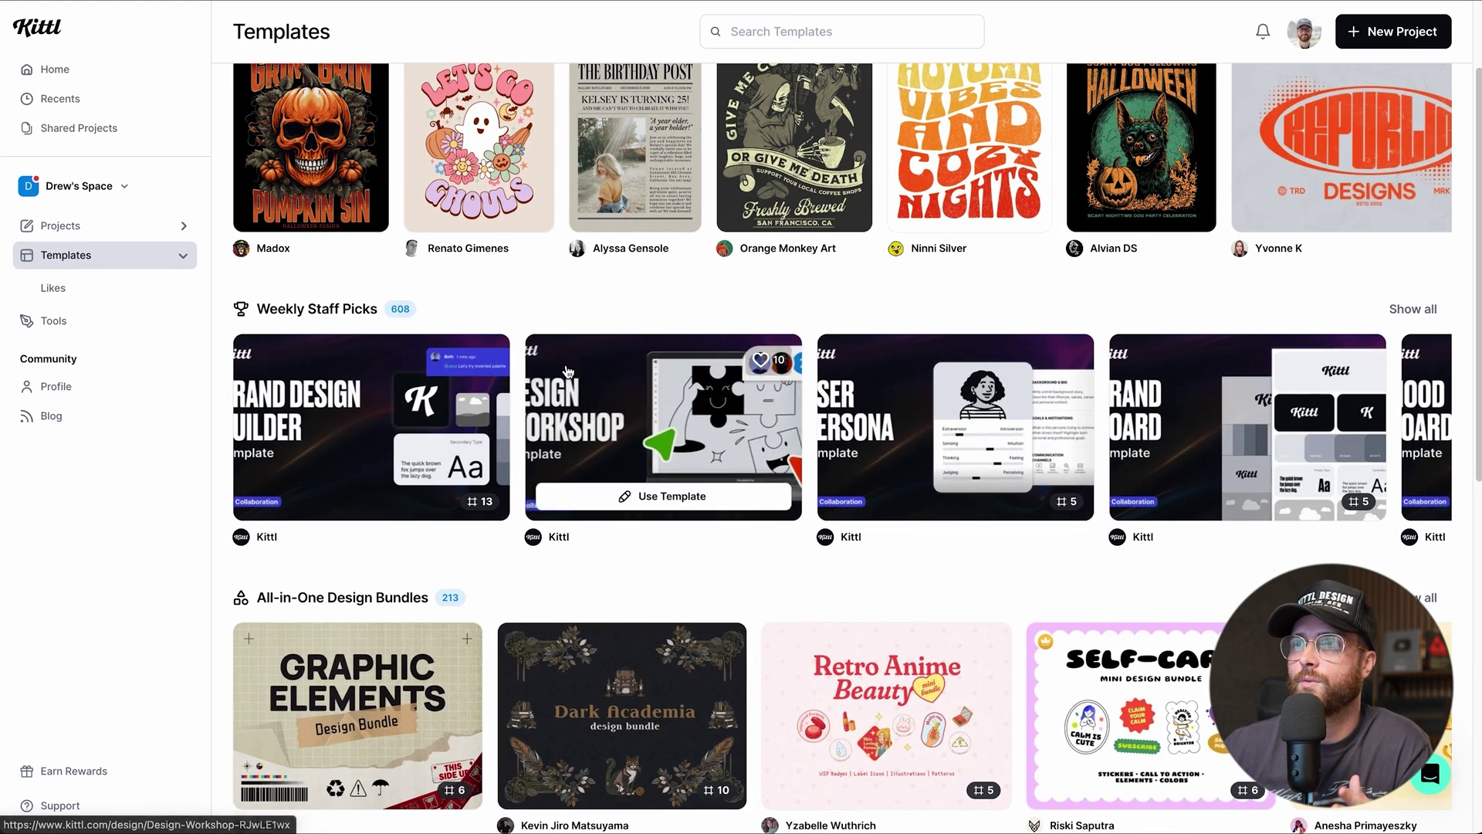
scroll(691, 440, "down", 3)
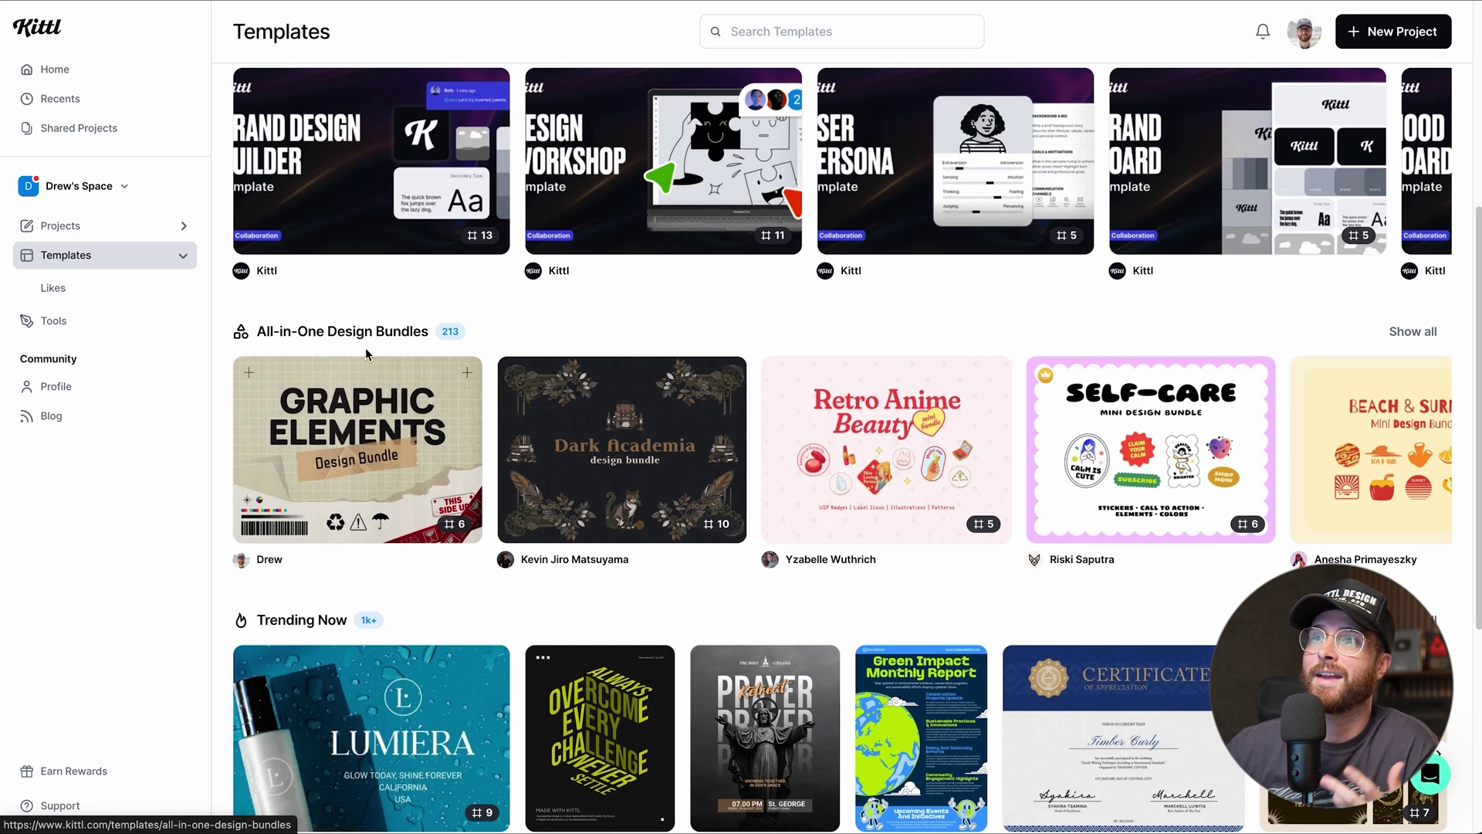
Follow the Dark Academia template's creator, close its preview, and view the notifications list
left_click(616, 456)
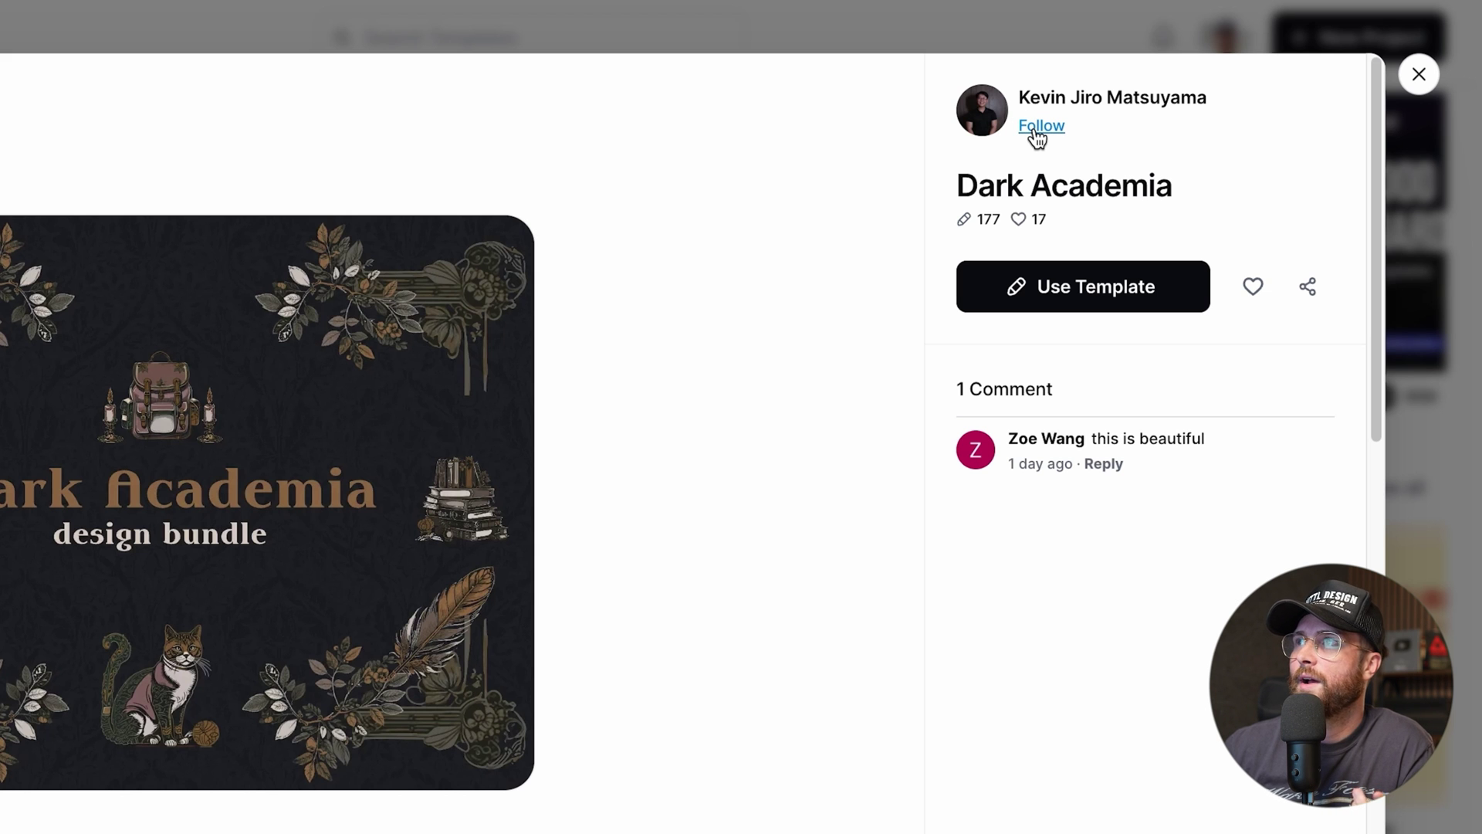
left_click(1037, 131)
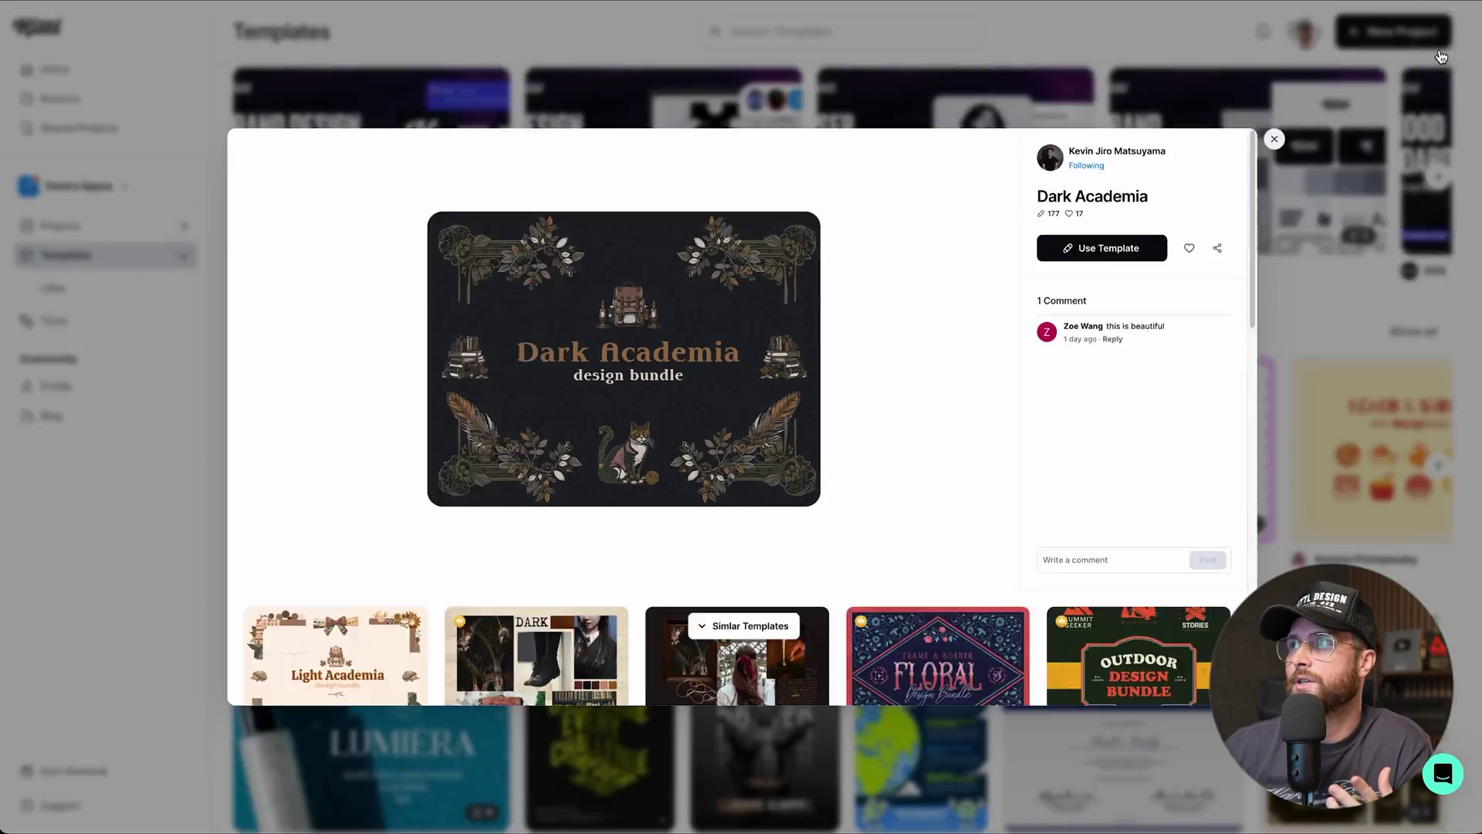
left_click(1433, 55)
left_click(1263, 31)
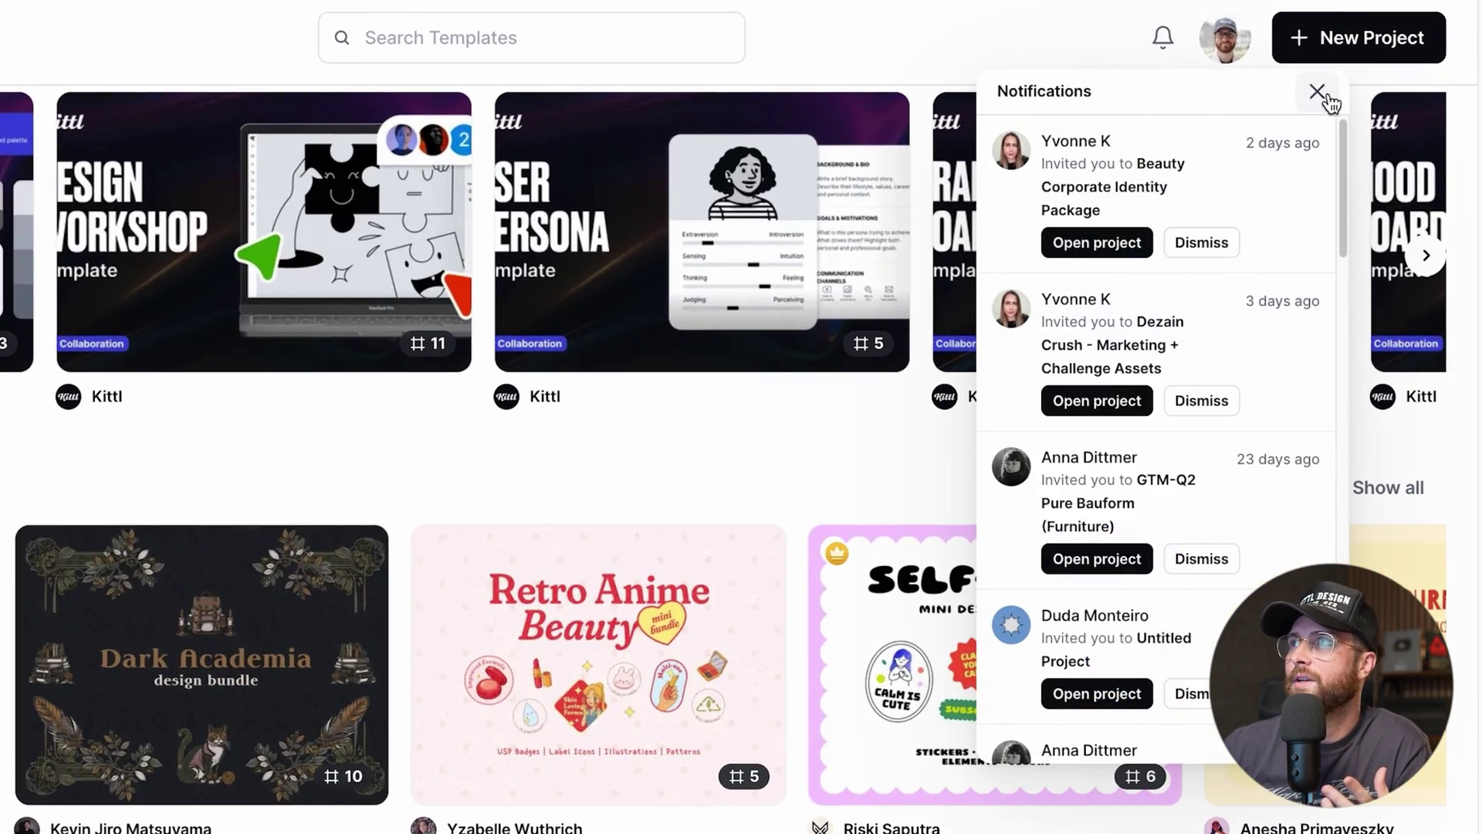
left_click(1328, 97)
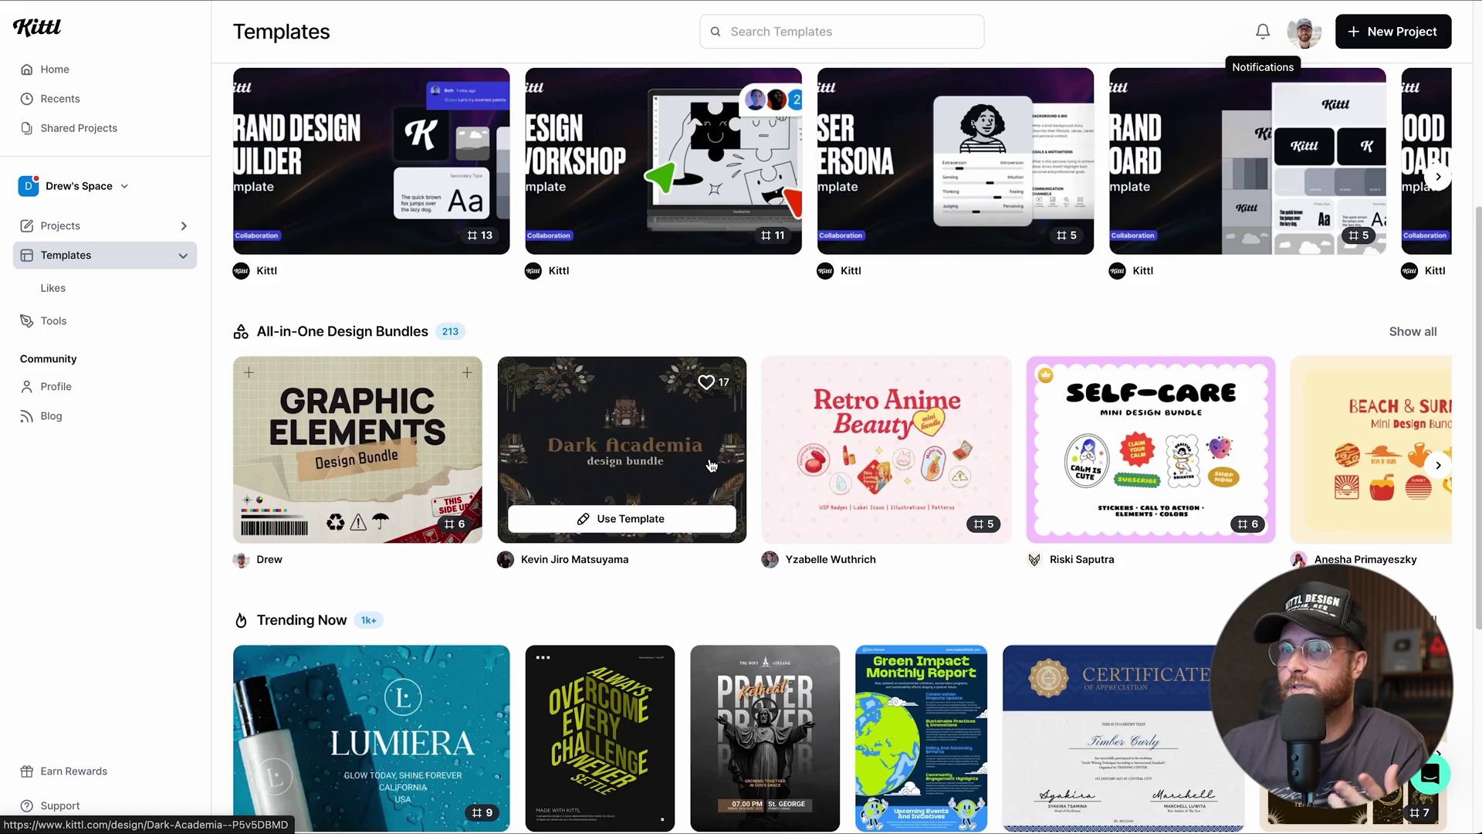
Scroll through Trending Now and Seasonal Highlights, back to the top, and show Merchandise templates
scroll(711, 465, "down", 3)
scroll(781, 530, "down", 2)
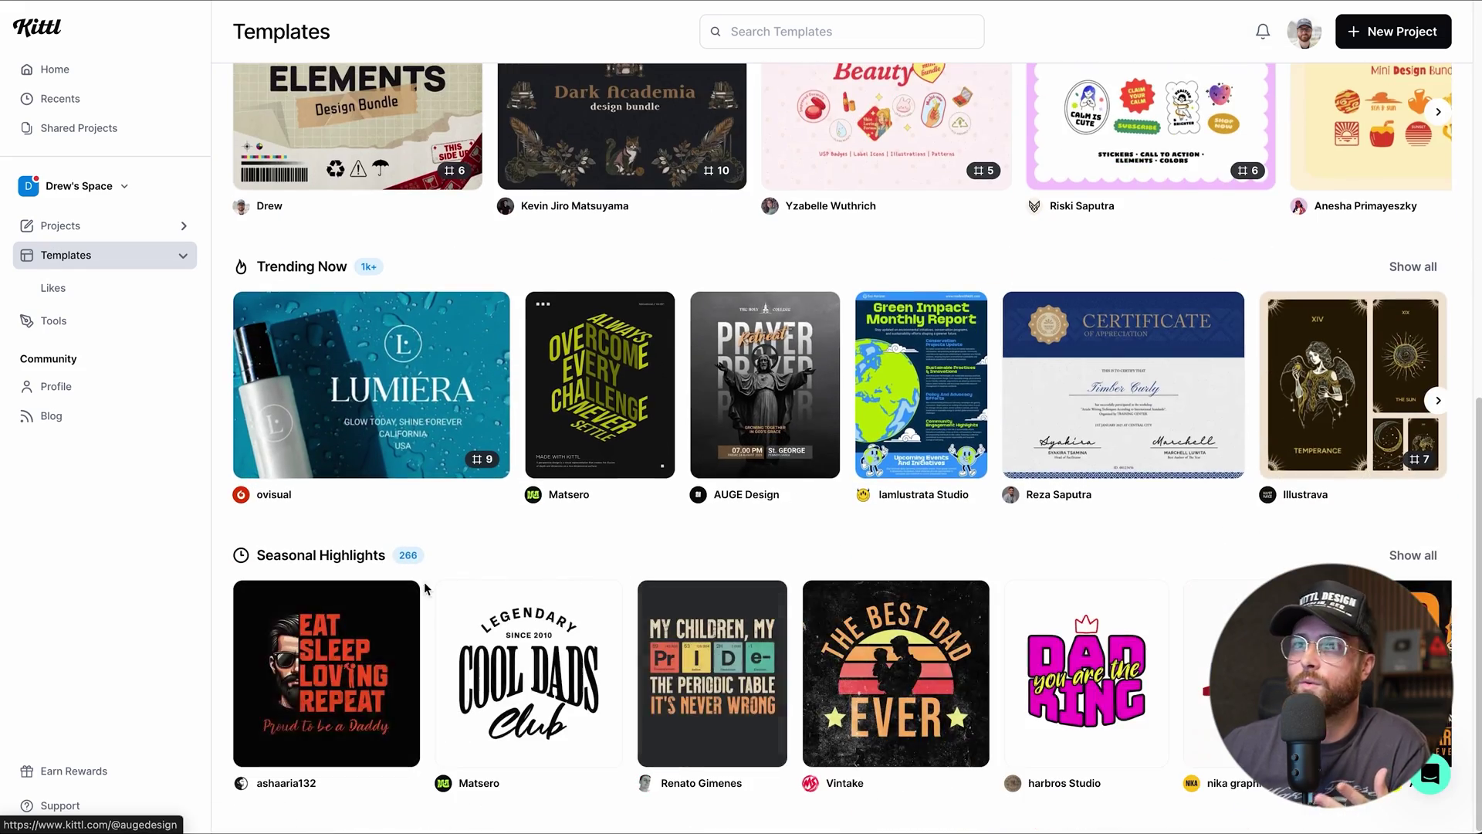
scroll(725, 556, "up", 10)
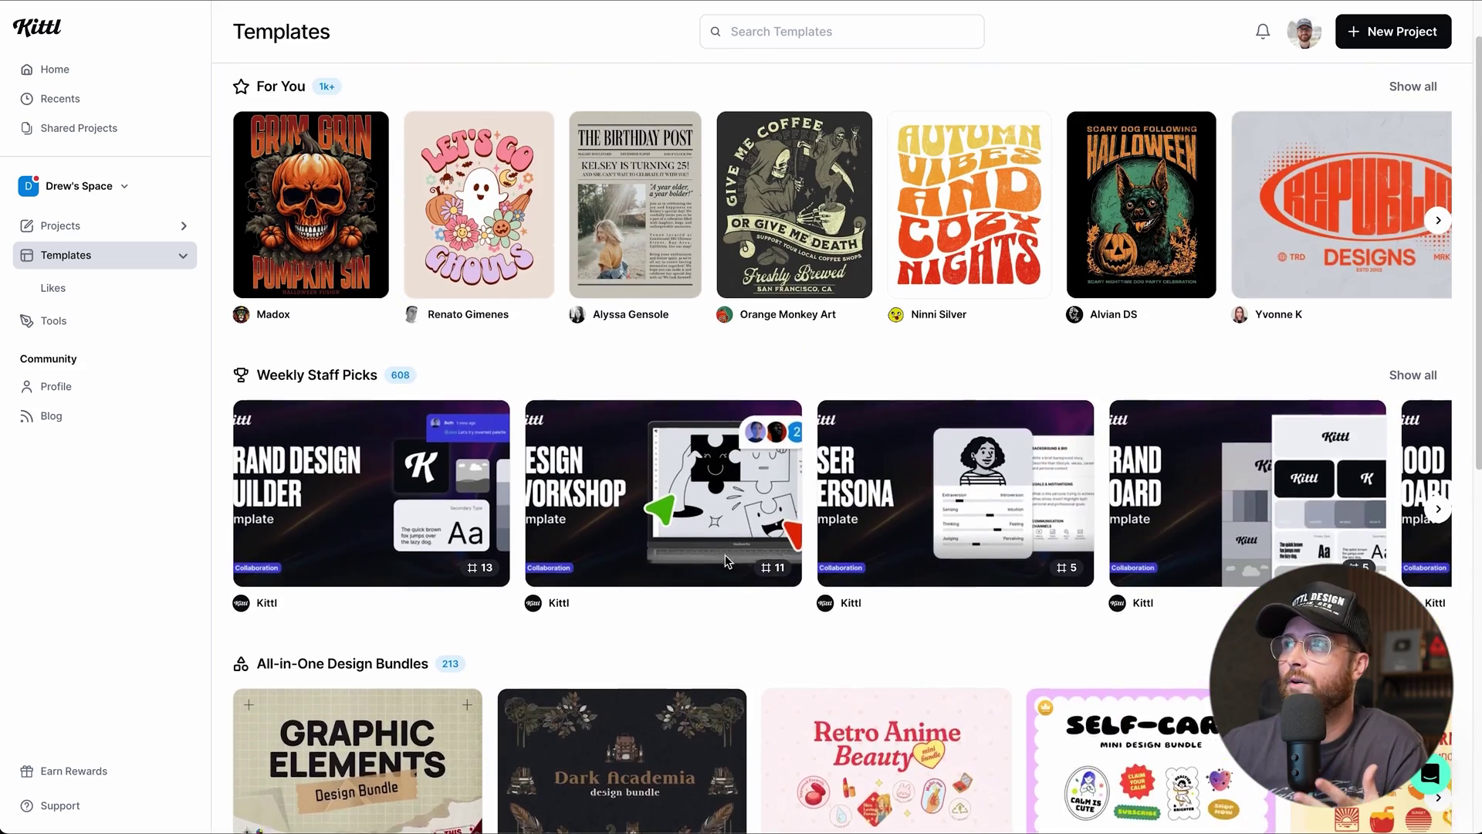
scroll(726, 561, "up", 1)
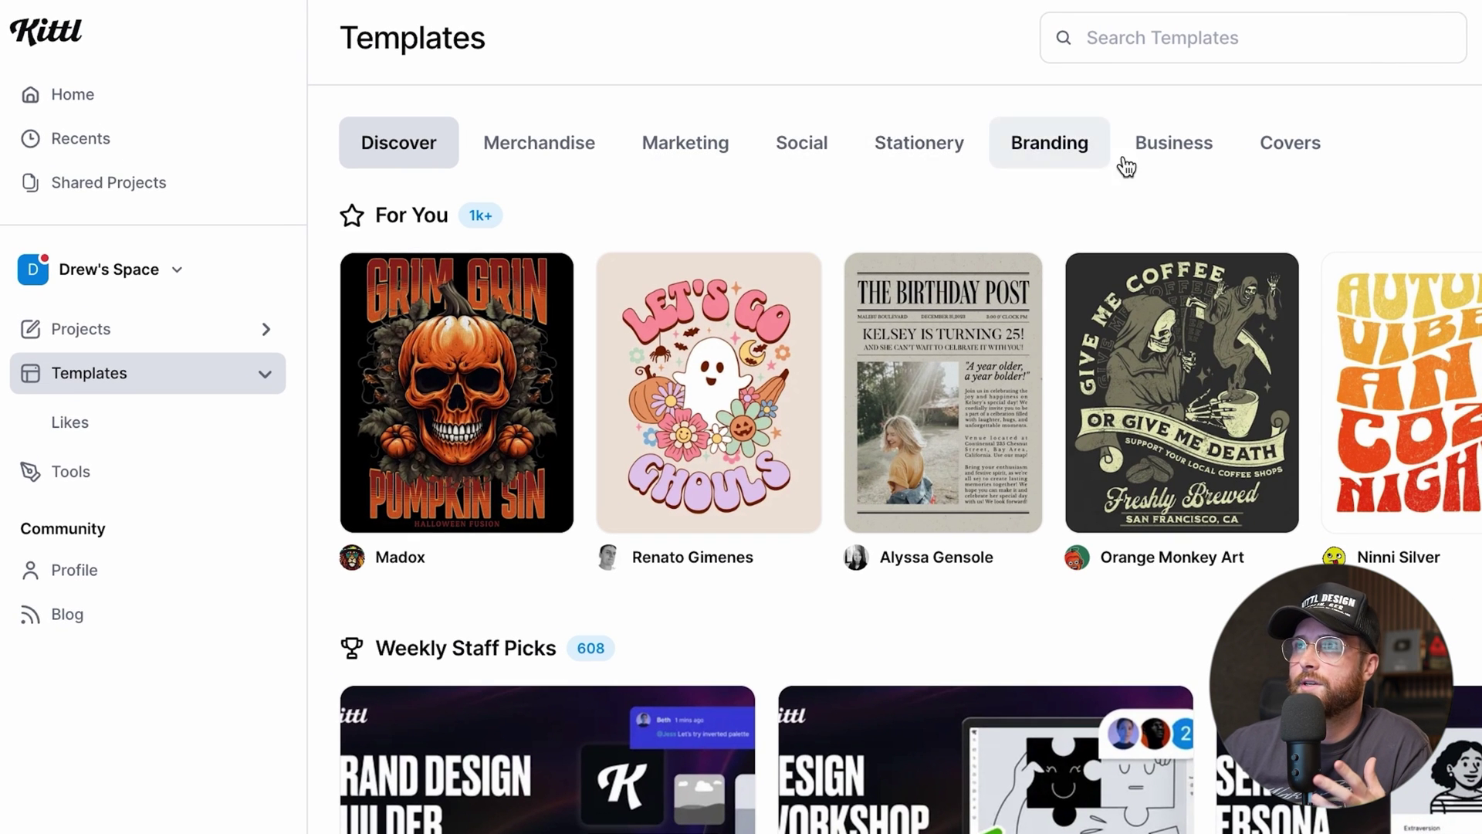
left_click(560, 151)
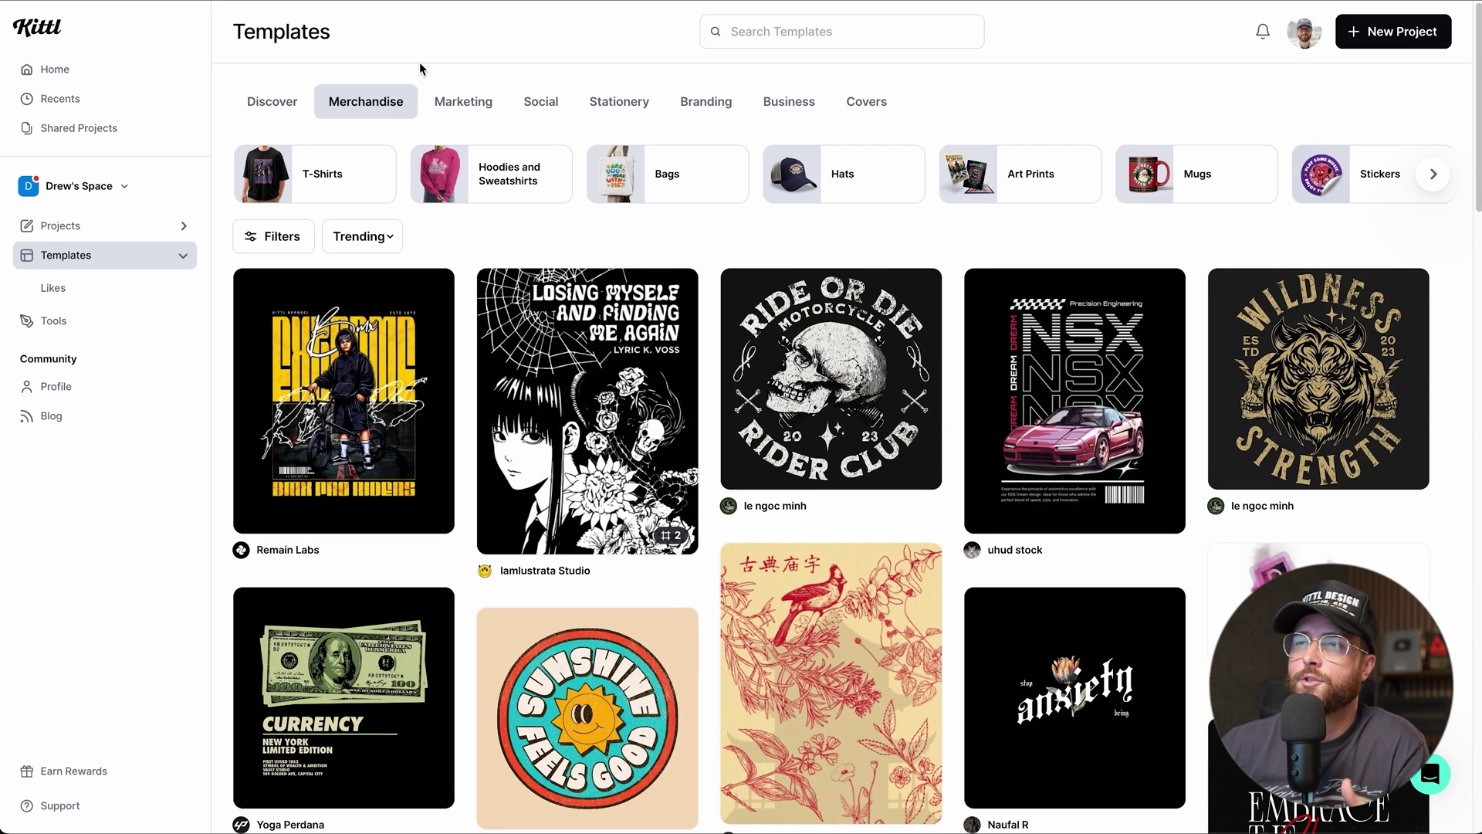
Tour the Marketing, Social, Stationery, Branding and Business categories, then return to Merchandise
left_click(448, 106)
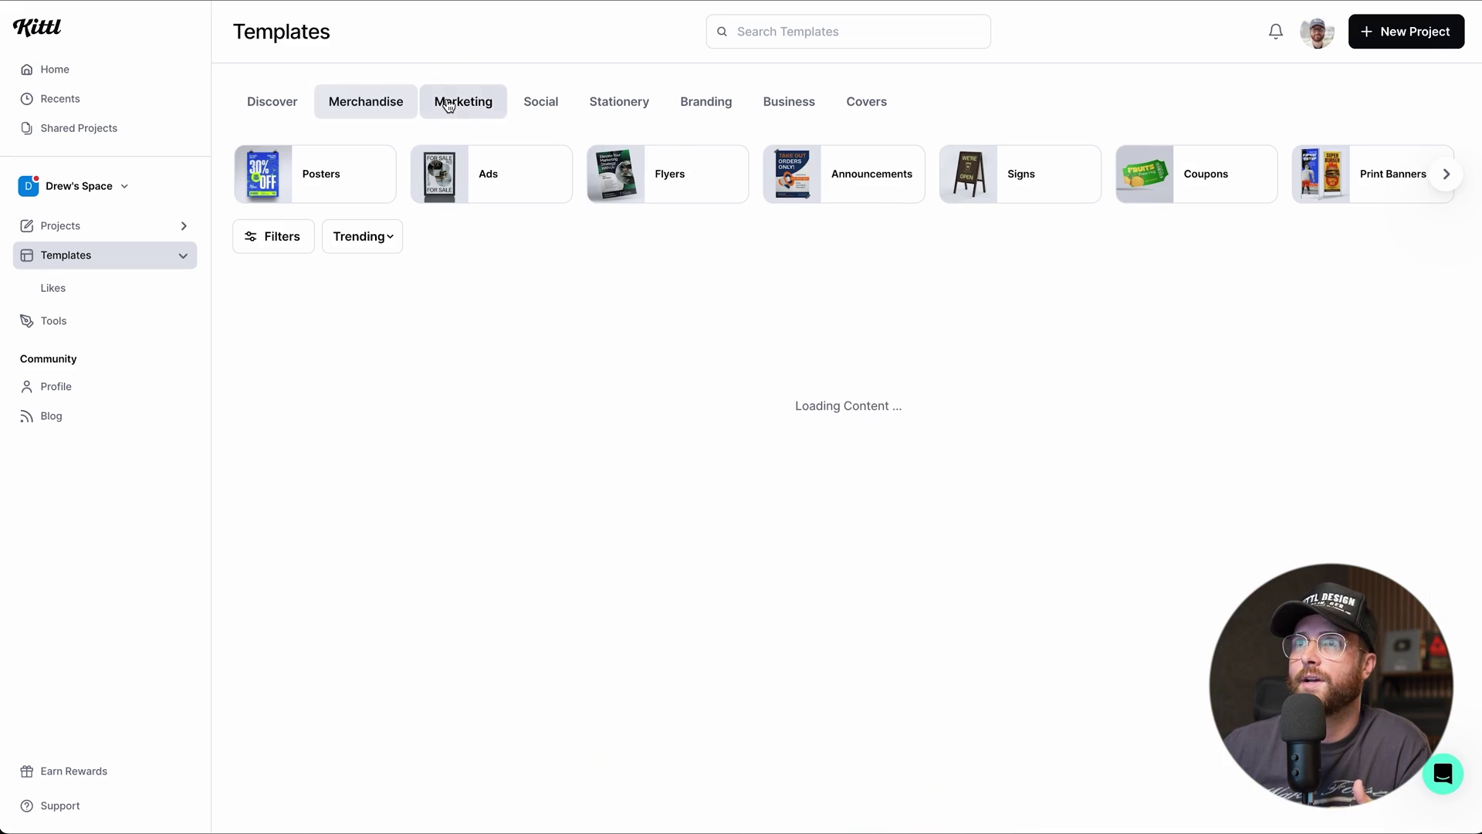
left_click(540, 112)
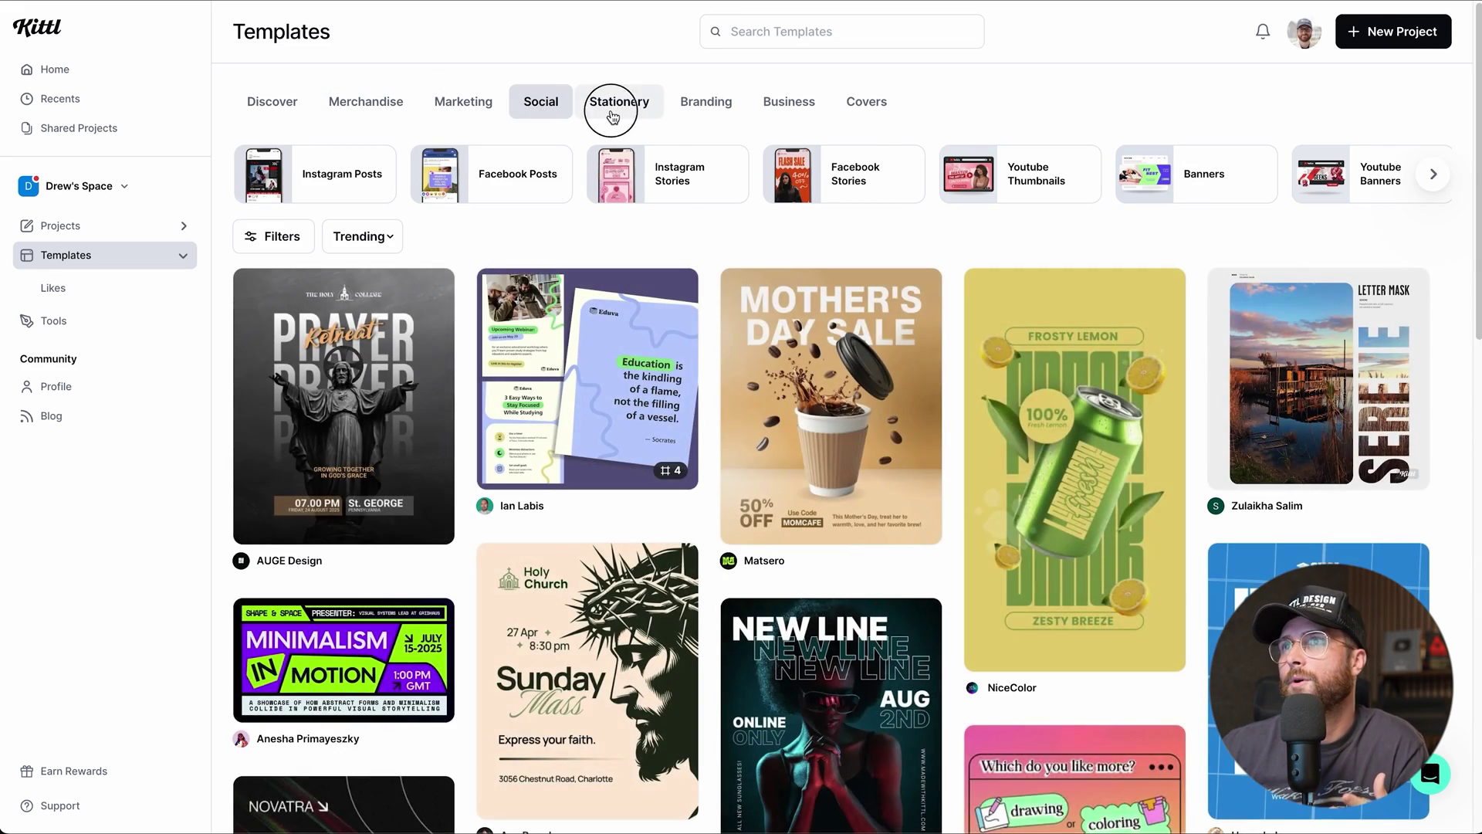
left_click(613, 114)
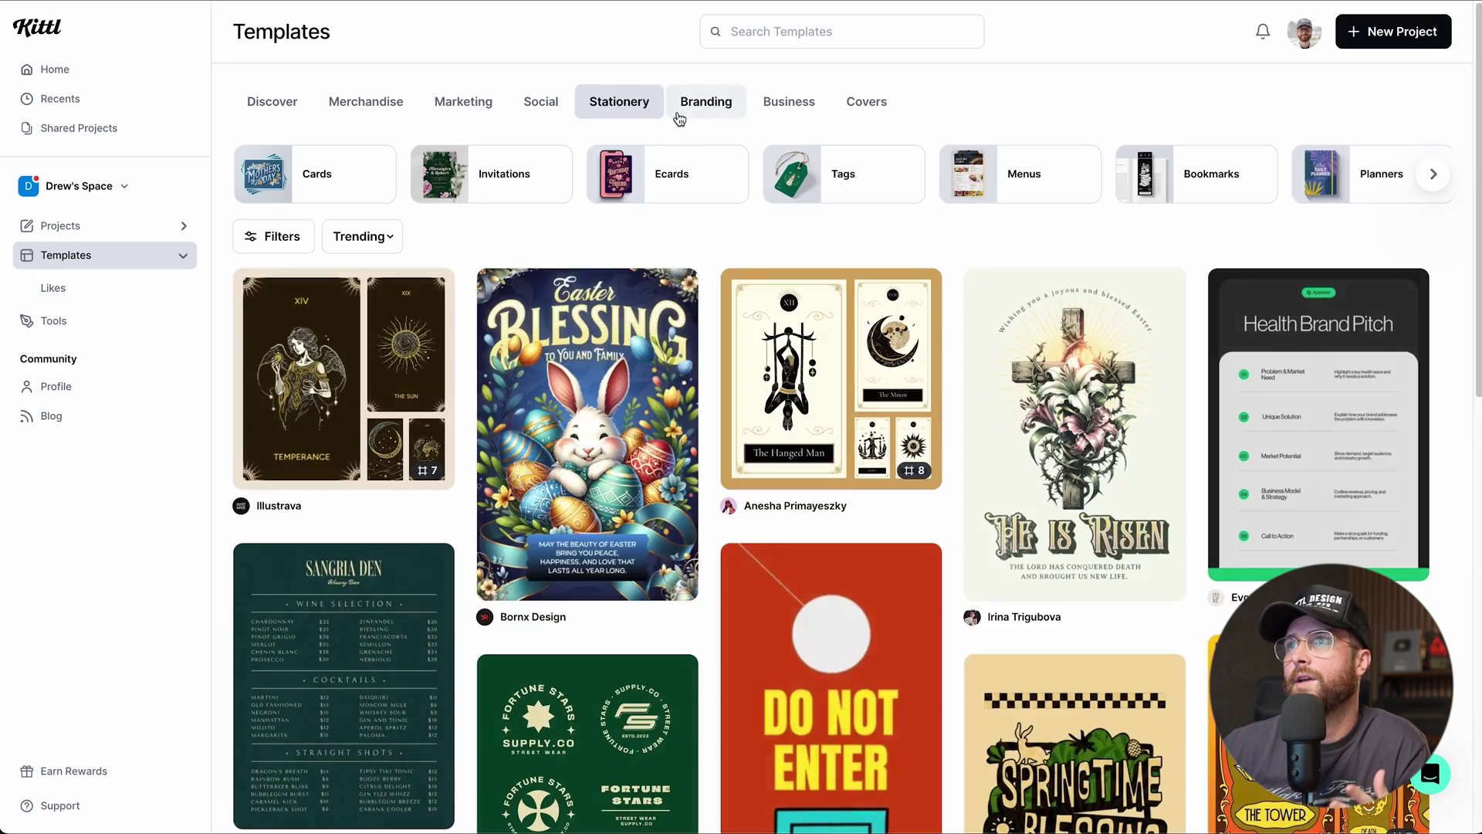
left_click(707, 115)
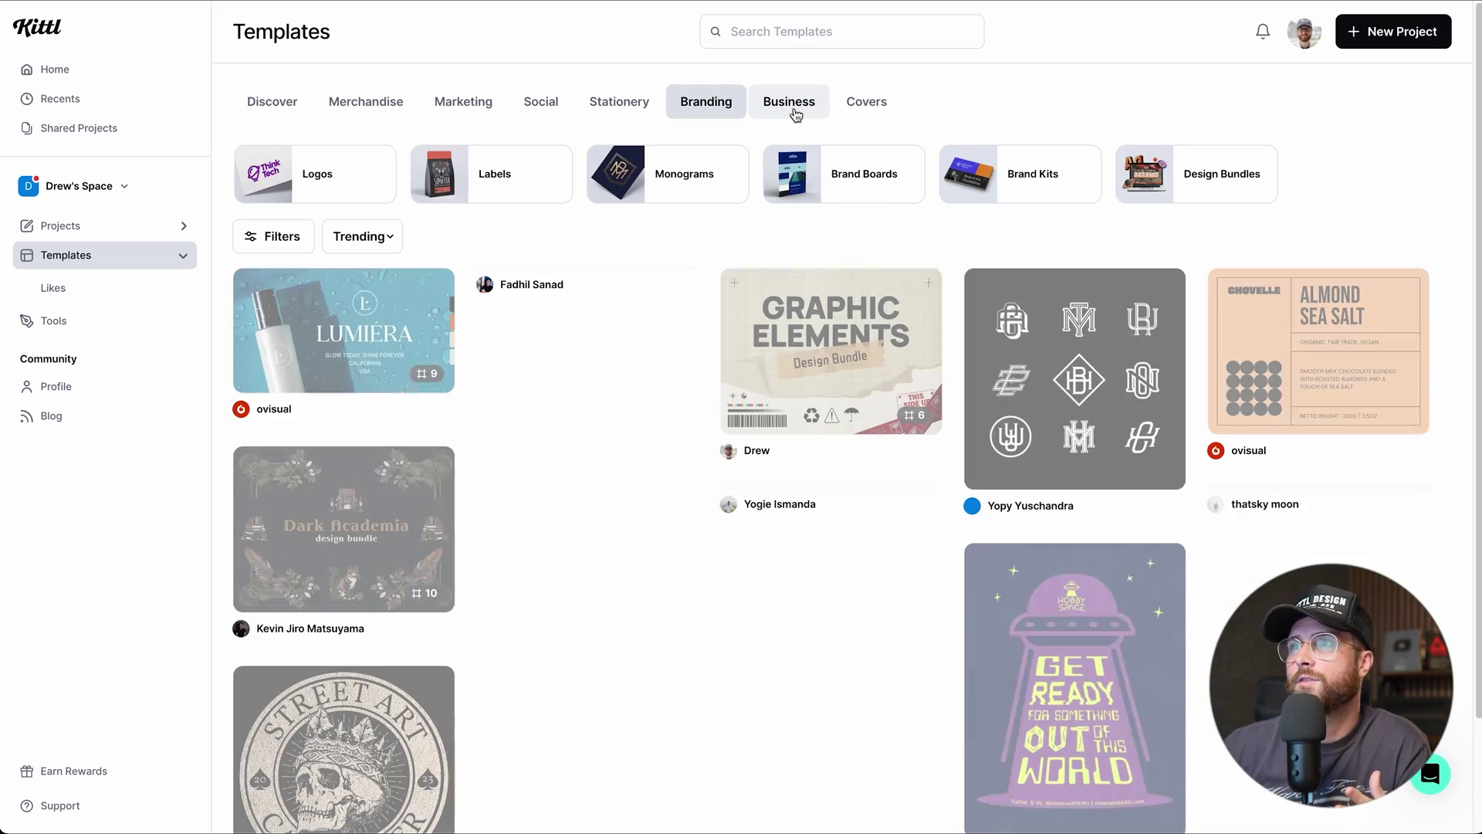
left_click(818, 112)
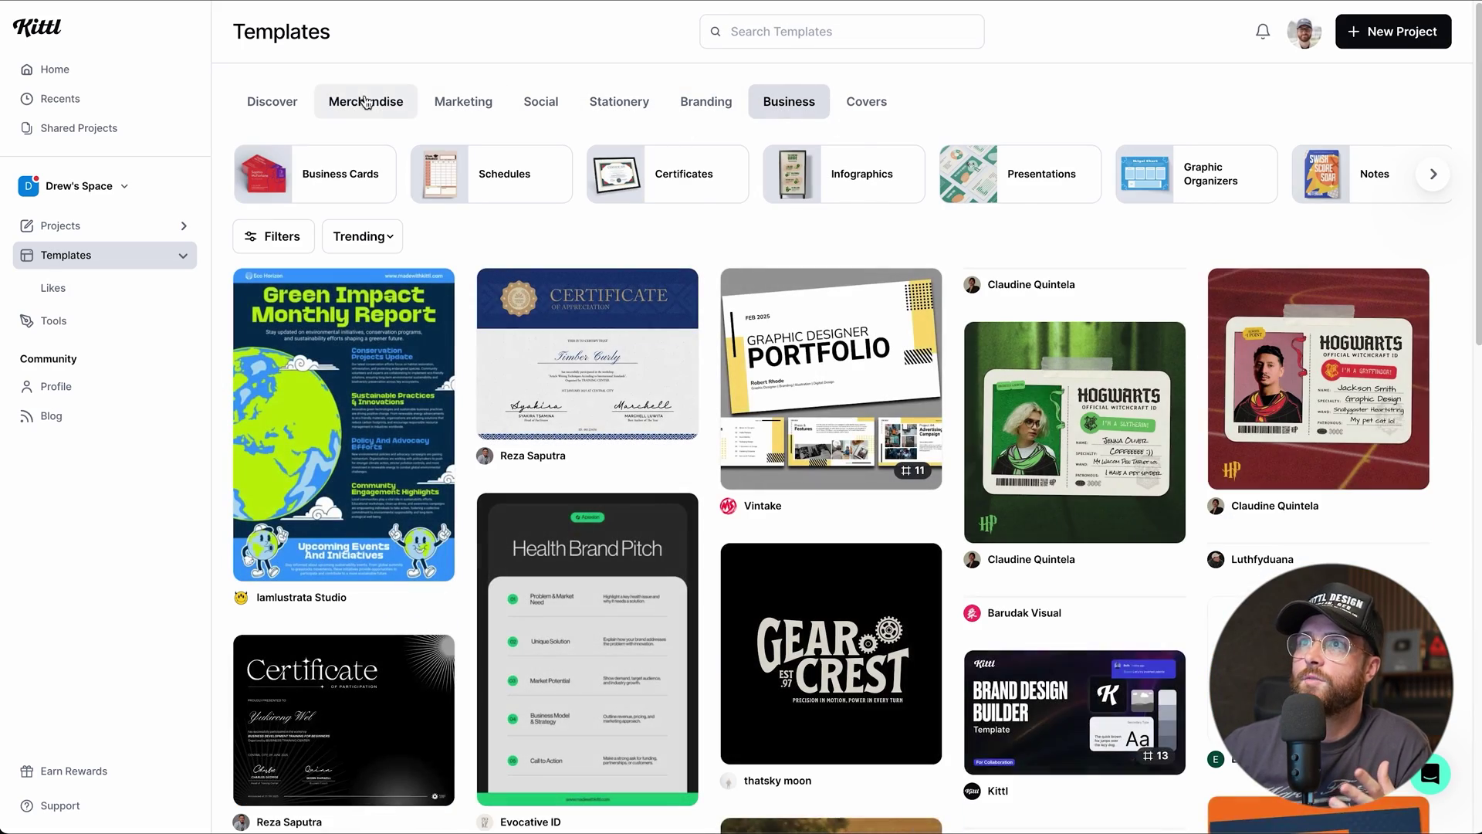
left_click(366, 102)
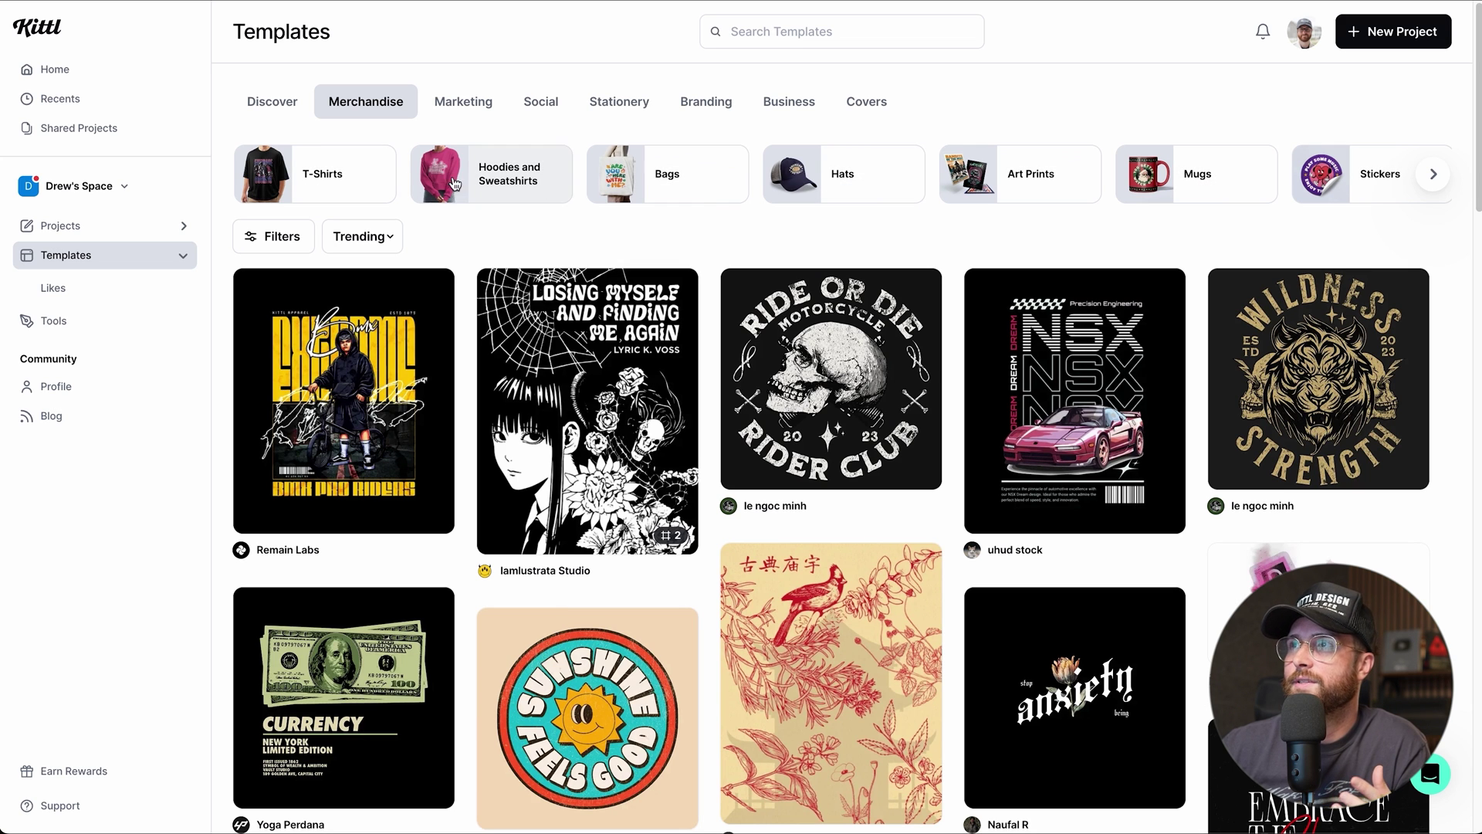
Scroll the Merchandise product types and narrow the templates to Bags
scroll(737, 202, "right", 2)
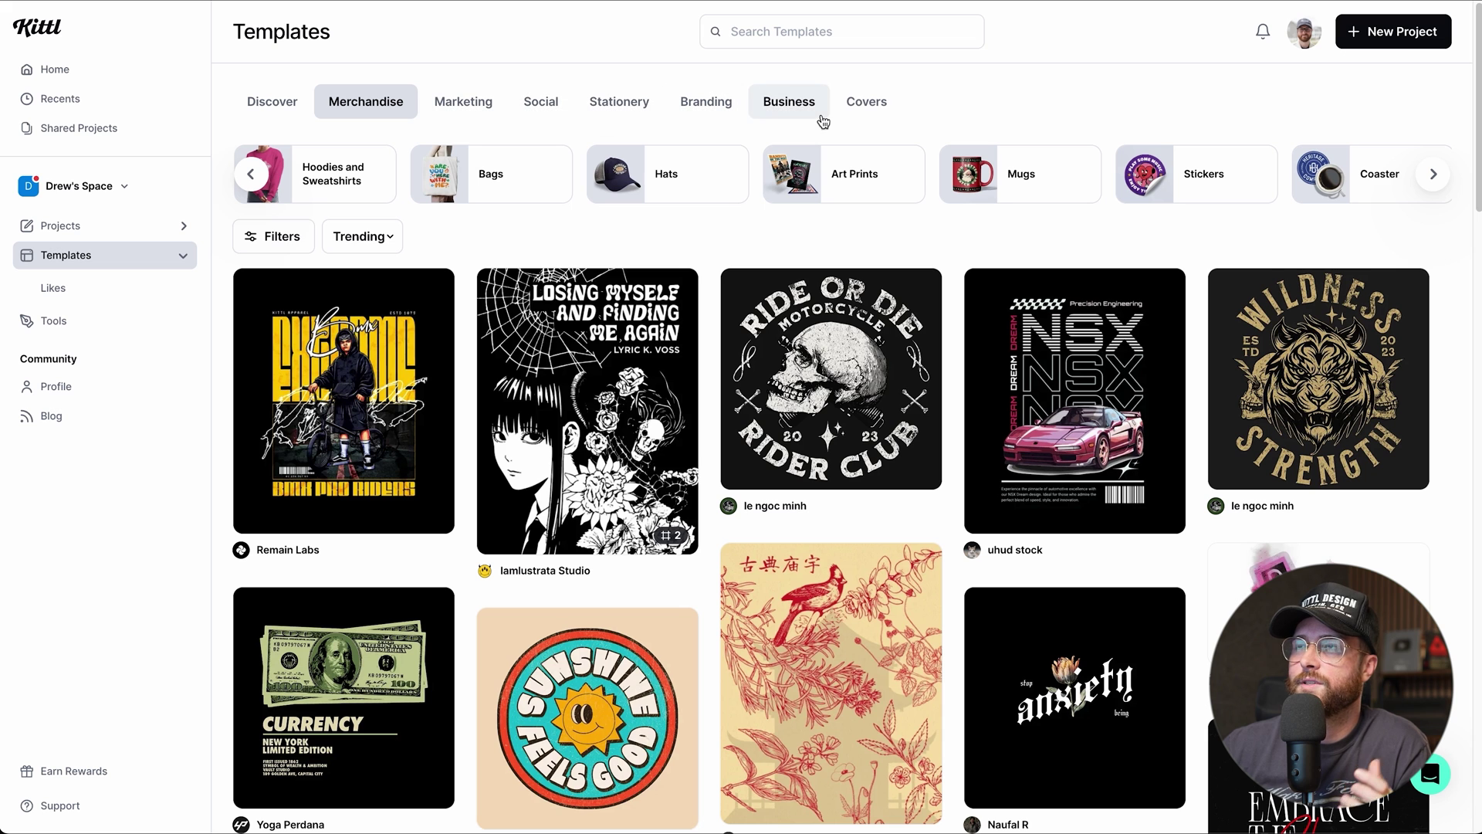
scroll(656, 174, "left", 2)
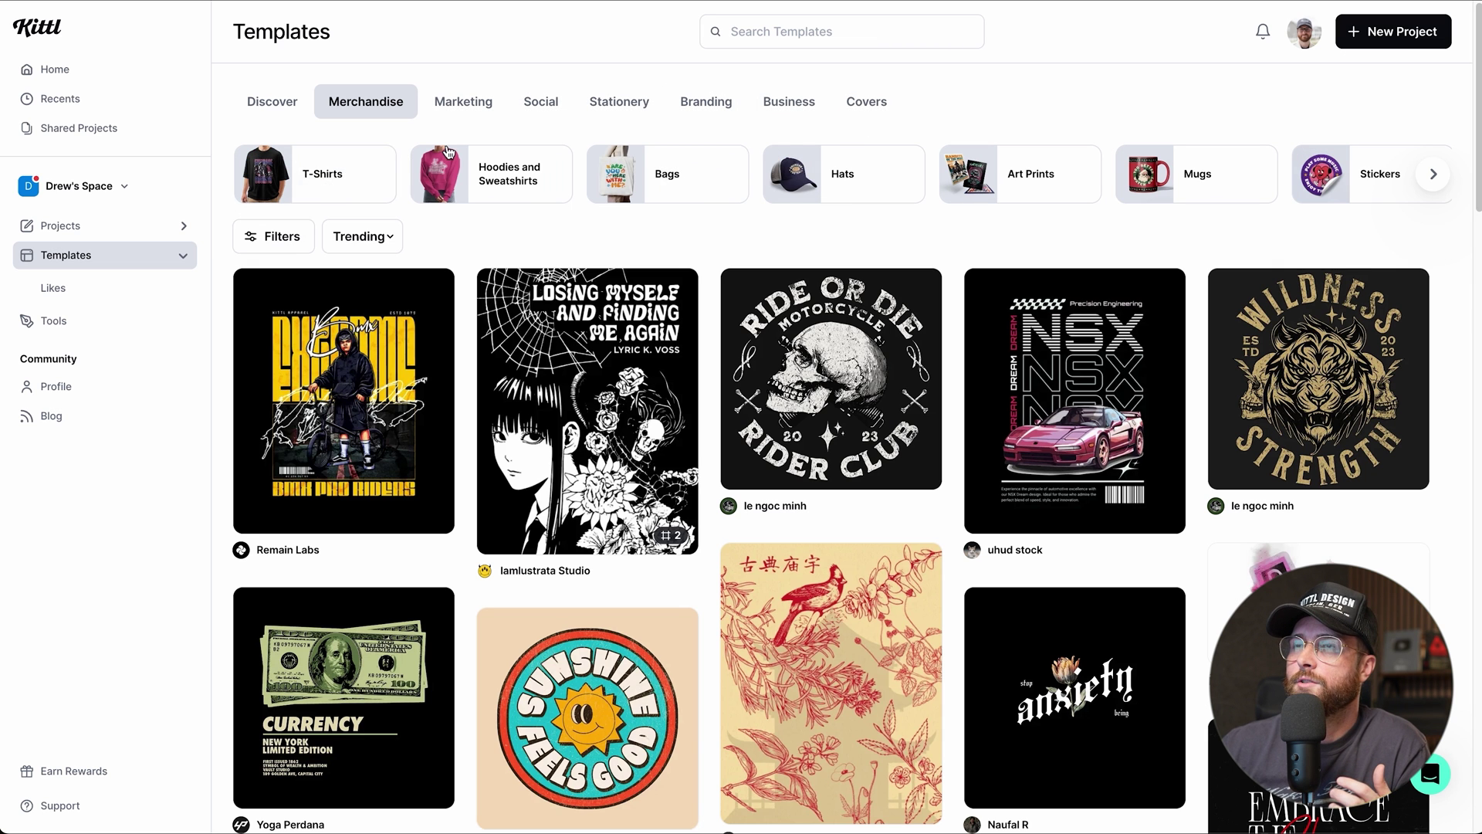
left_click(640, 179)
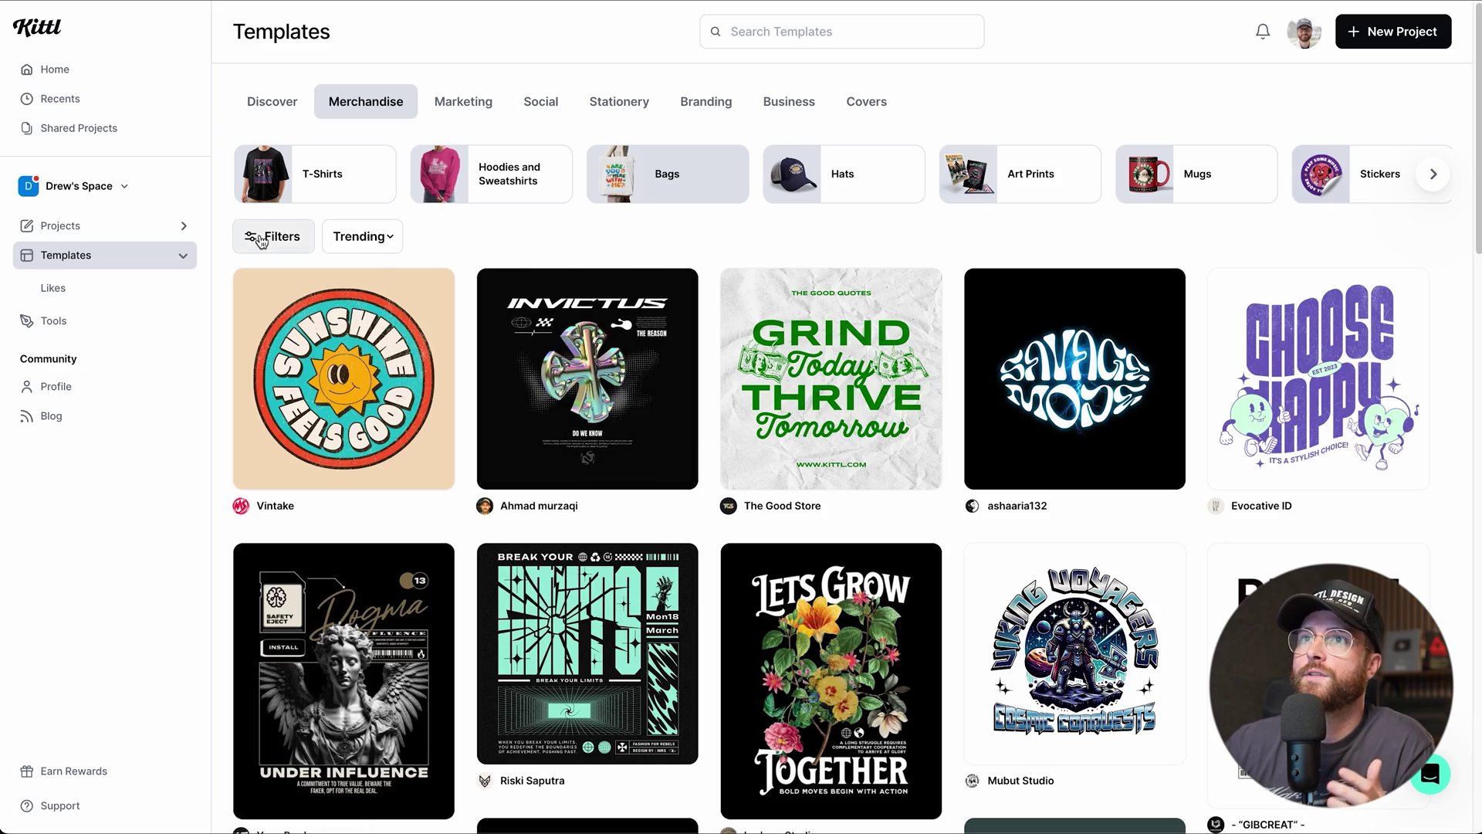
In the Filters panel, expand all themes and apply the travel theme
left_click(261, 239)
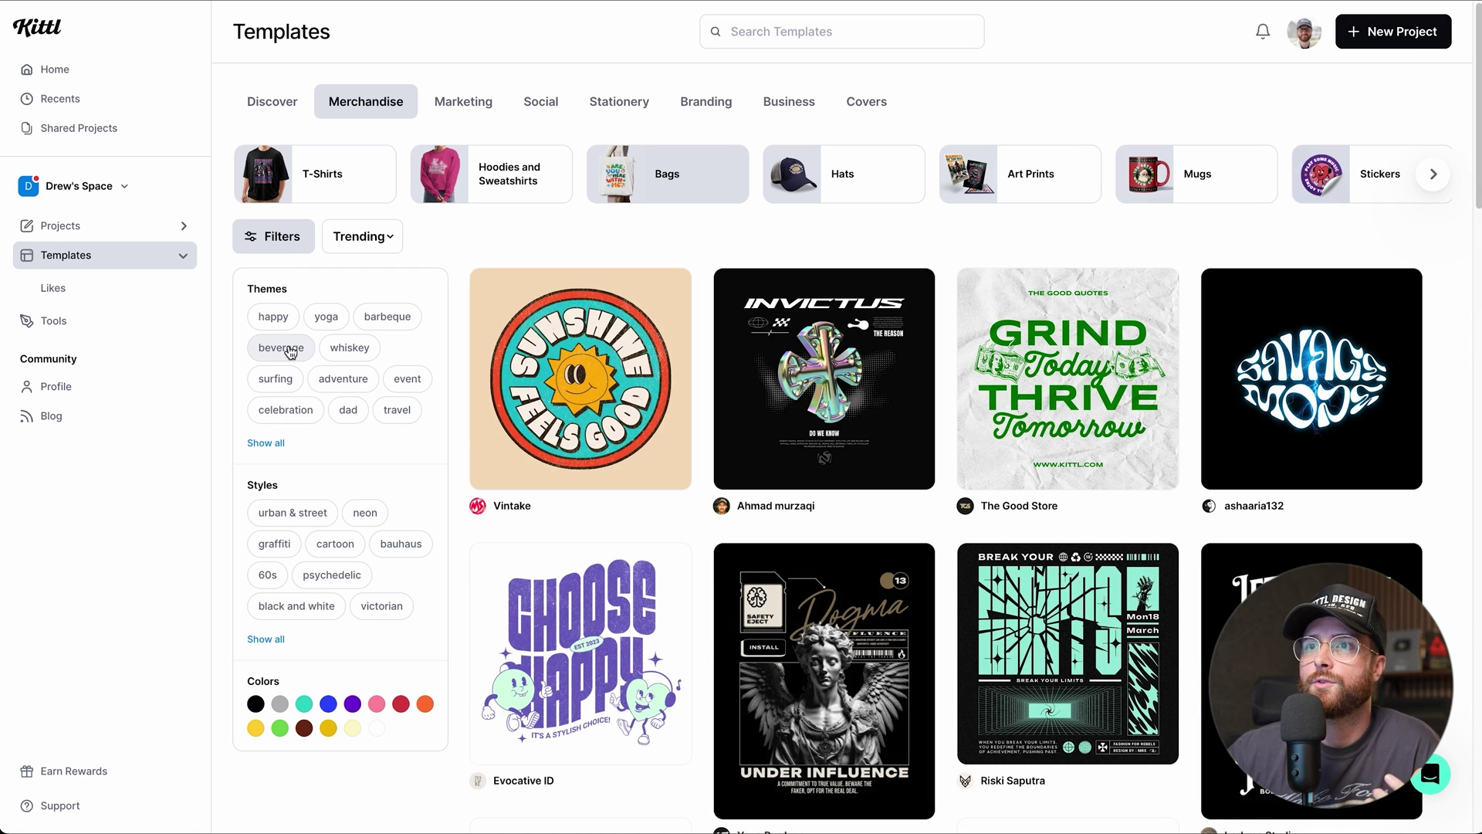
left_click(261, 445)
scroll(333, 378, "down", 3)
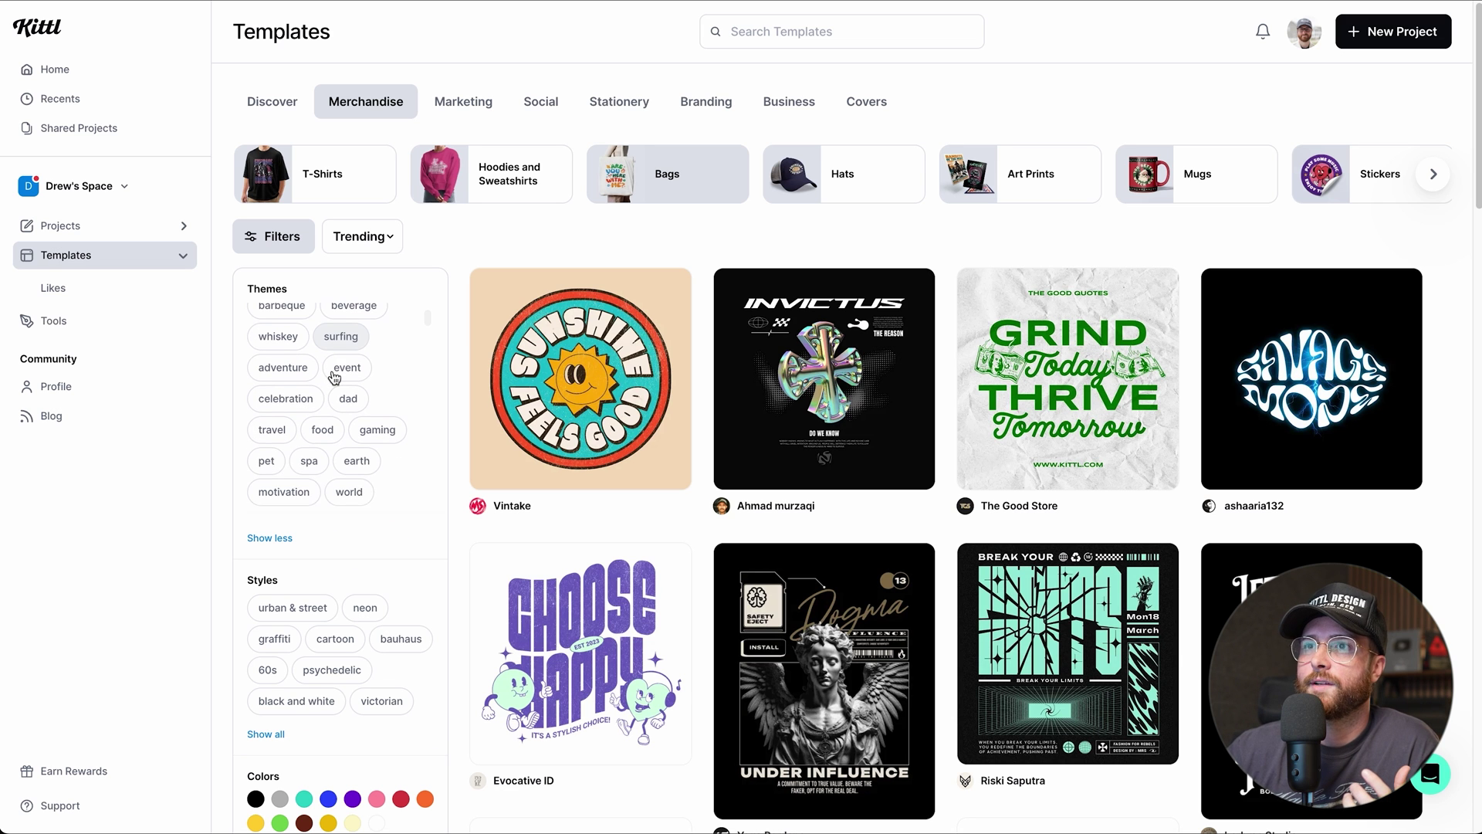
left_click(332, 378)
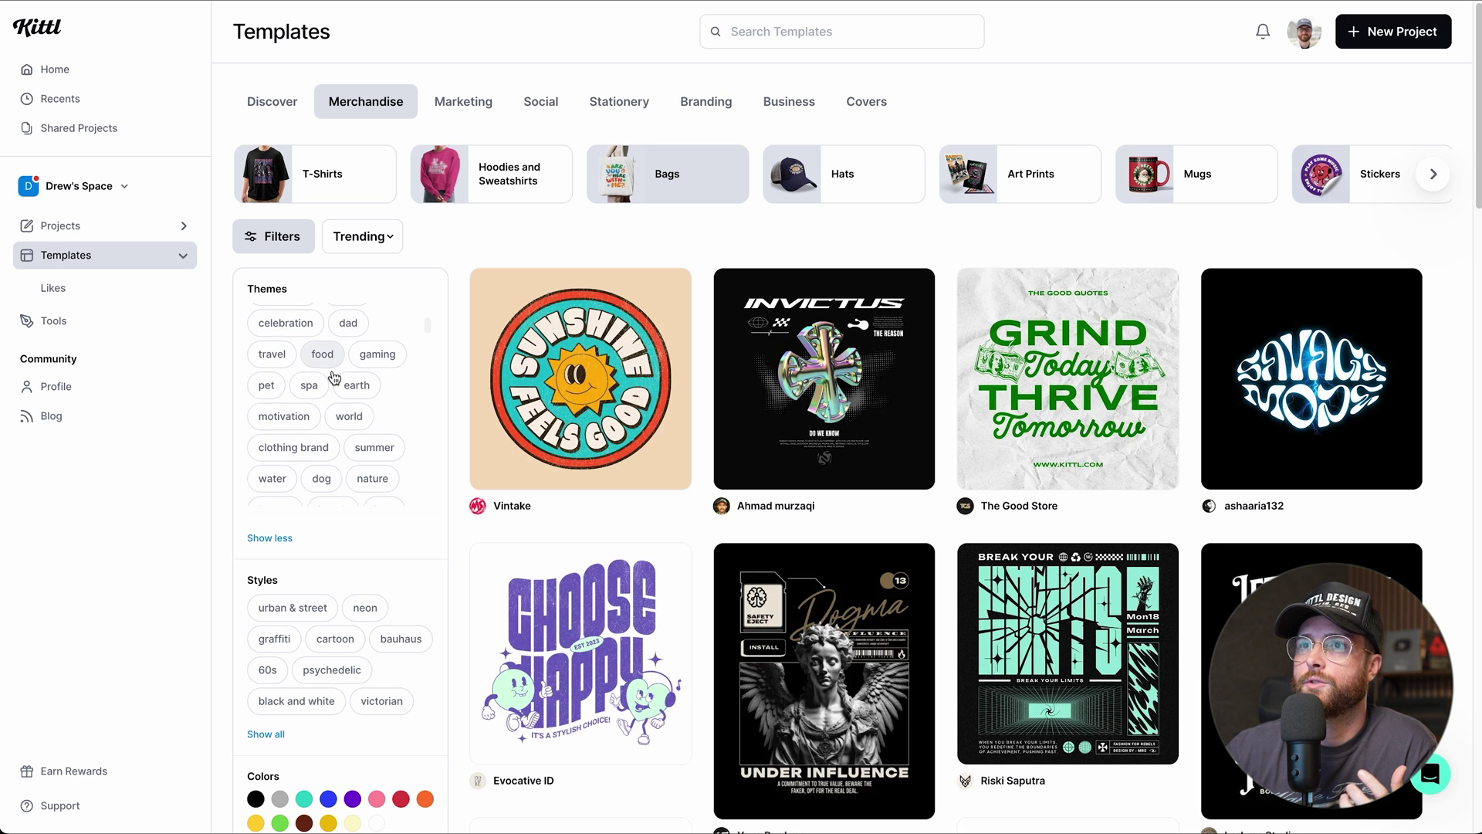
left_click(269, 389)
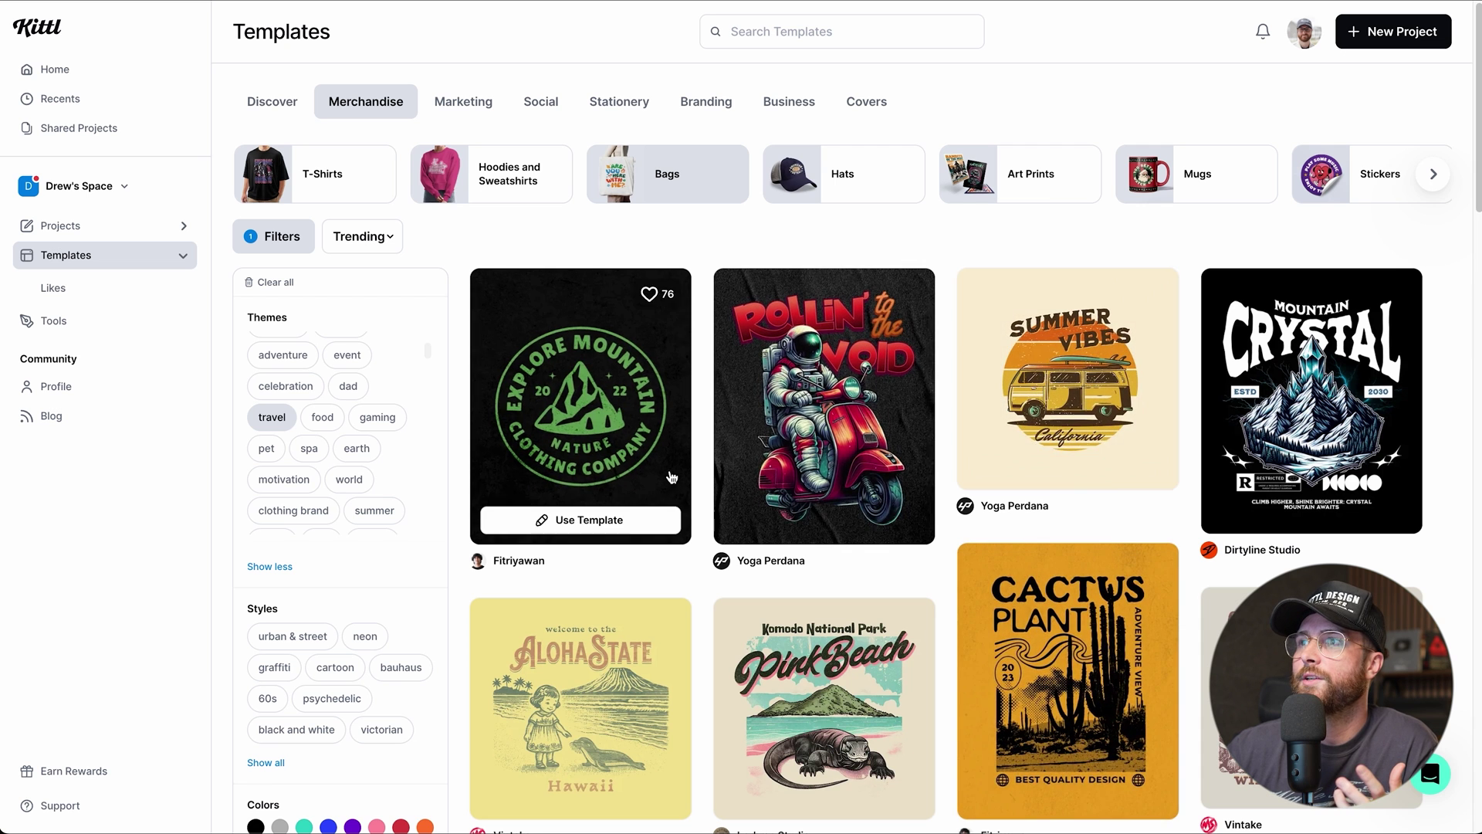
Reveal the full list of style tags under Styles
scroll(1237, 545, "down", 2)
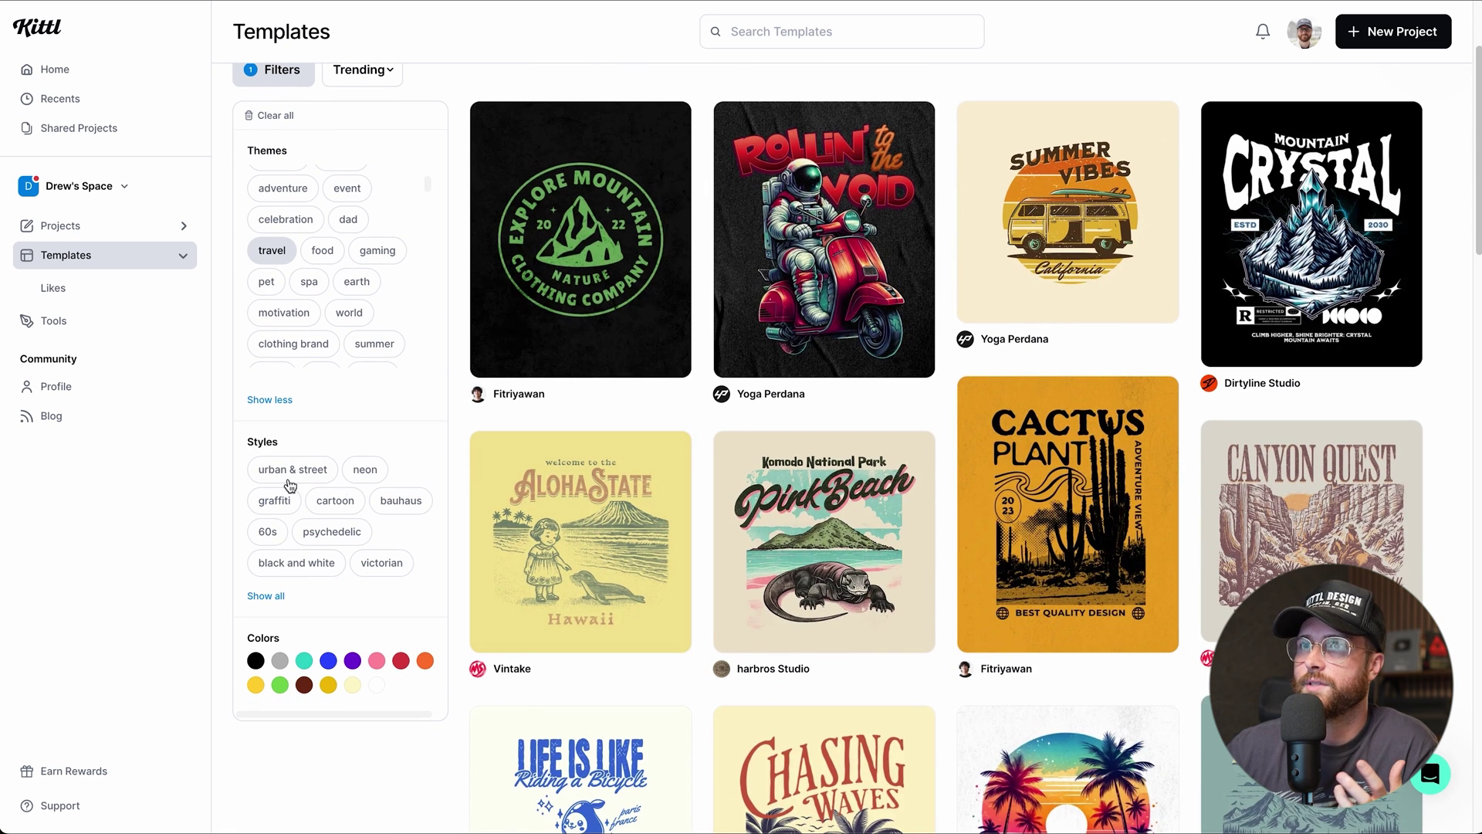
left_click(267, 596)
scroll(308, 487, "down", 4)
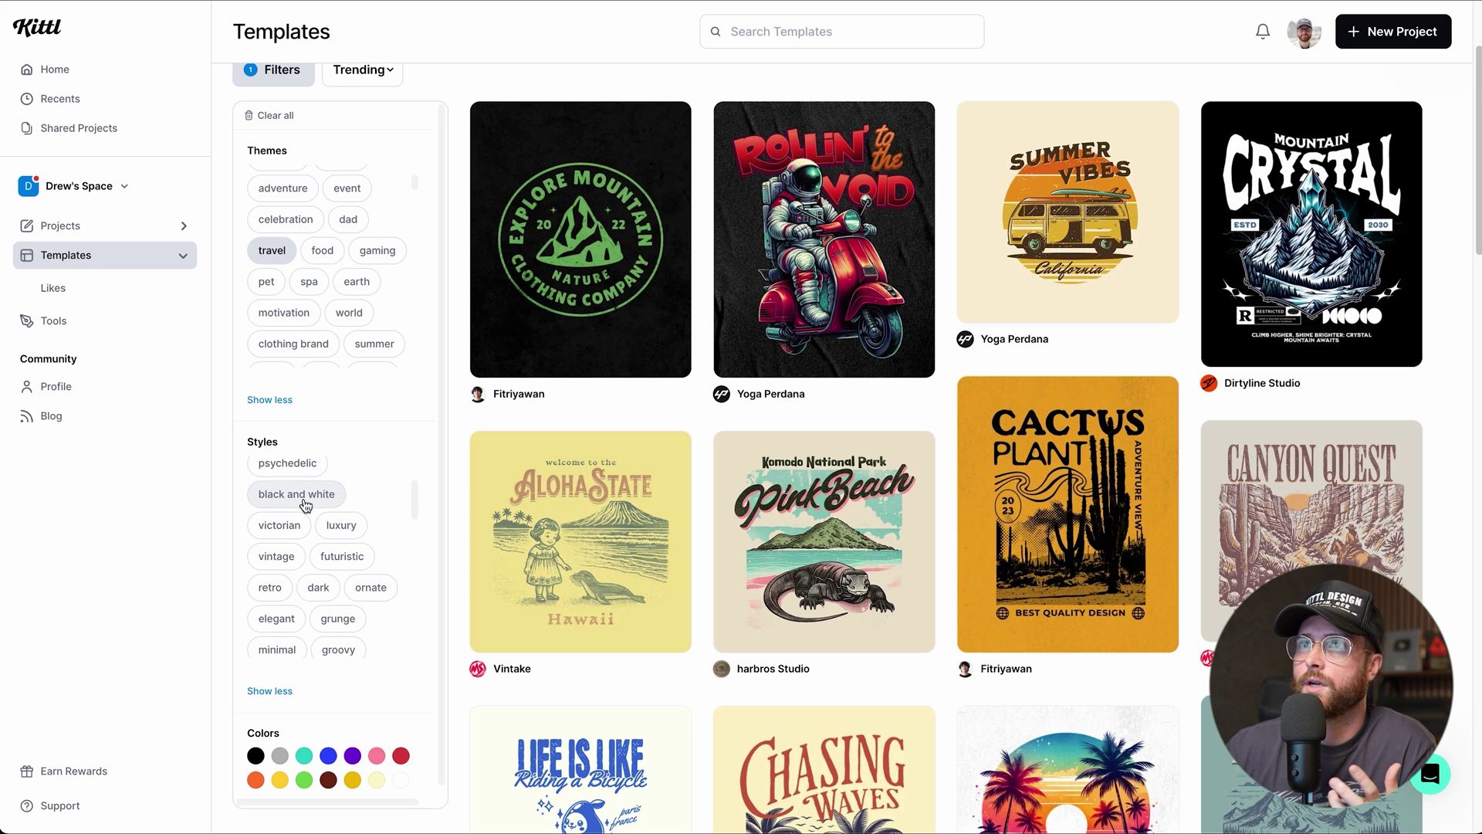
Add the vintage style filter and browse results like Canyon Quest, Desert Wanderer and Chasing Waves
left_click(272, 564)
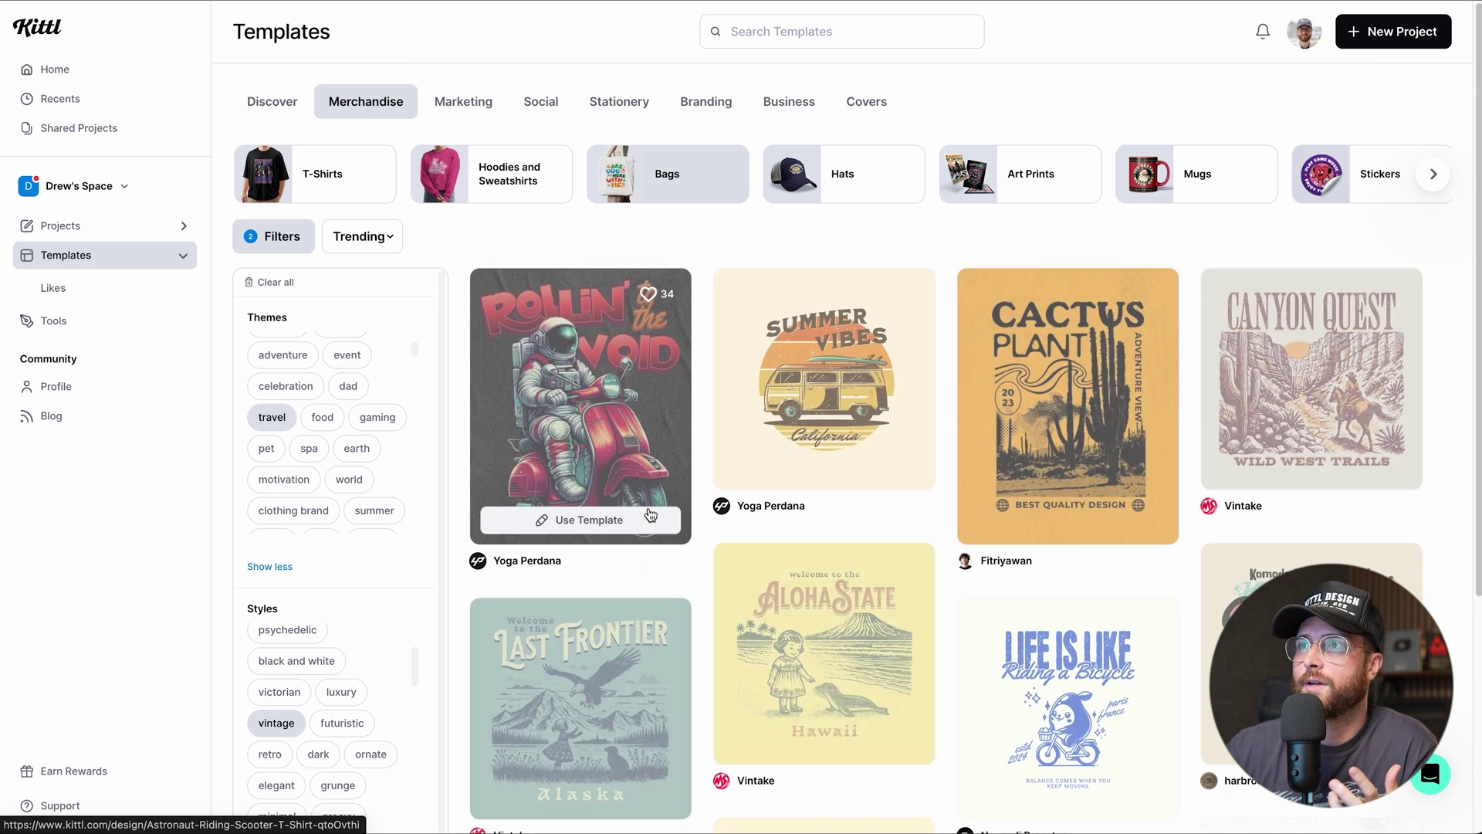
scroll(887, 540, "down", 1)
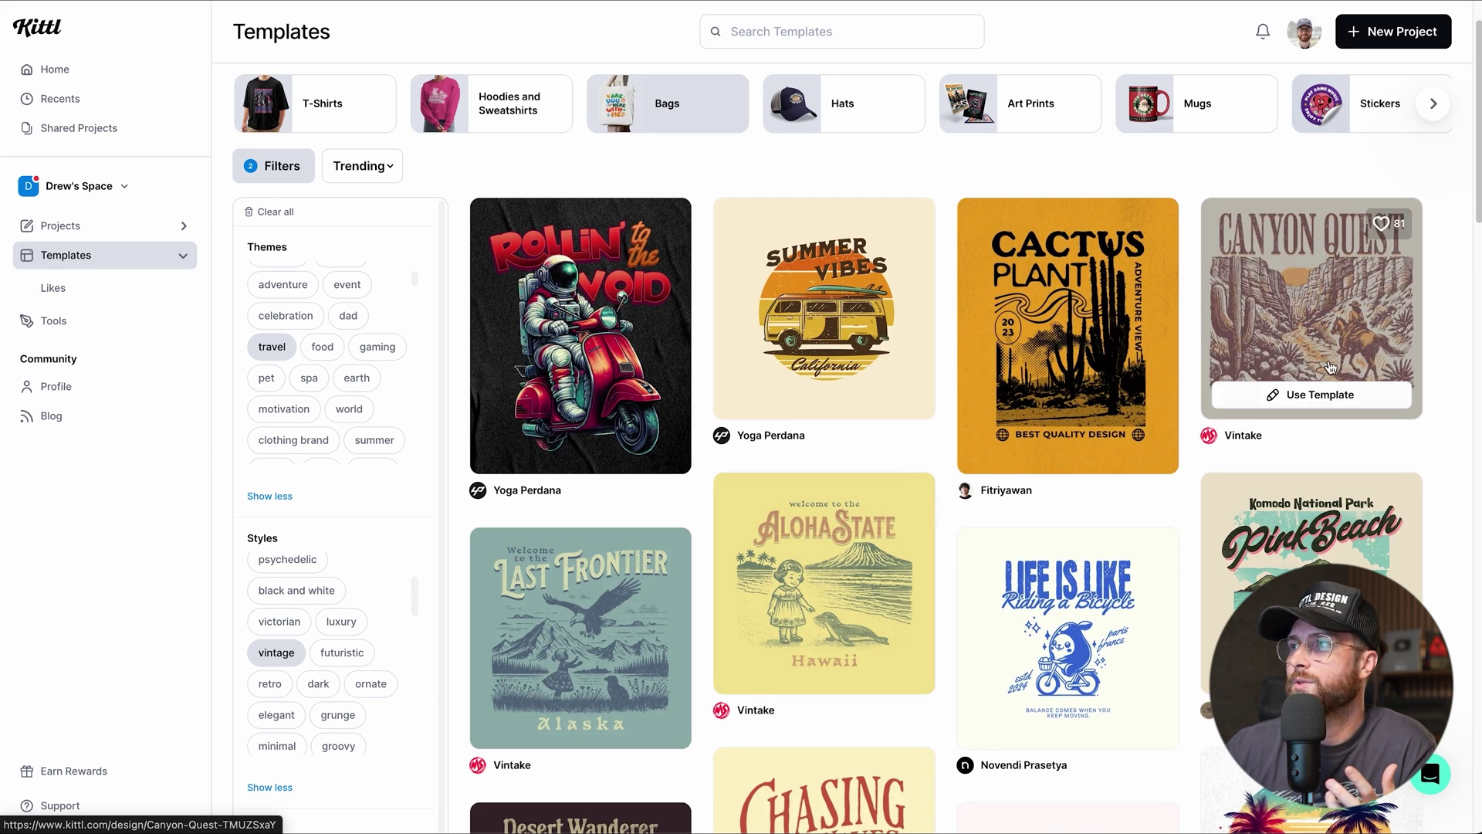
scroll(1321, 474, "down", 2)
scroll(1321, 474, "down", 5)
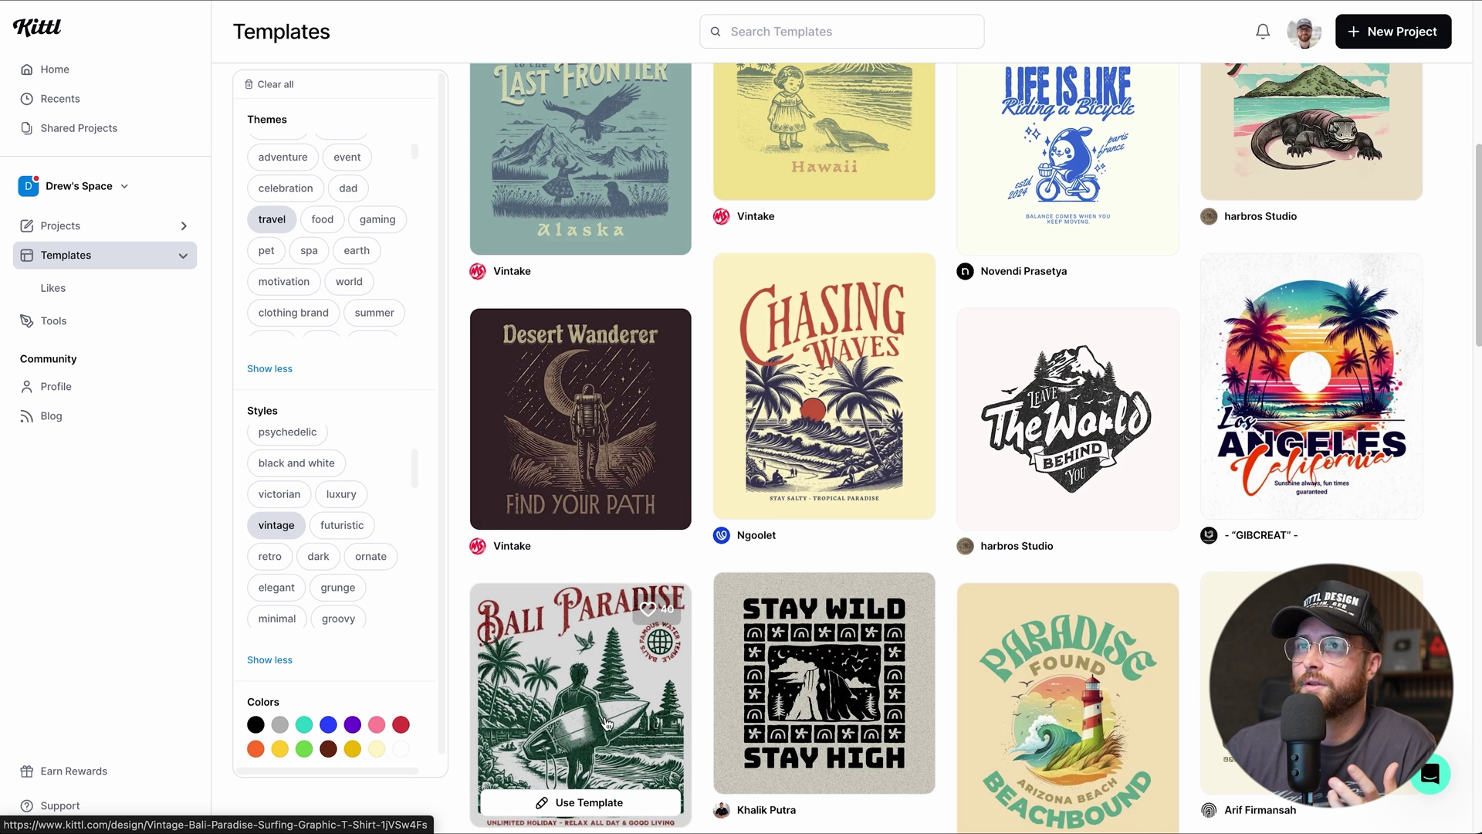
scroll(606, 723, "up", 1)
scroll(309, 540, "down", 2)
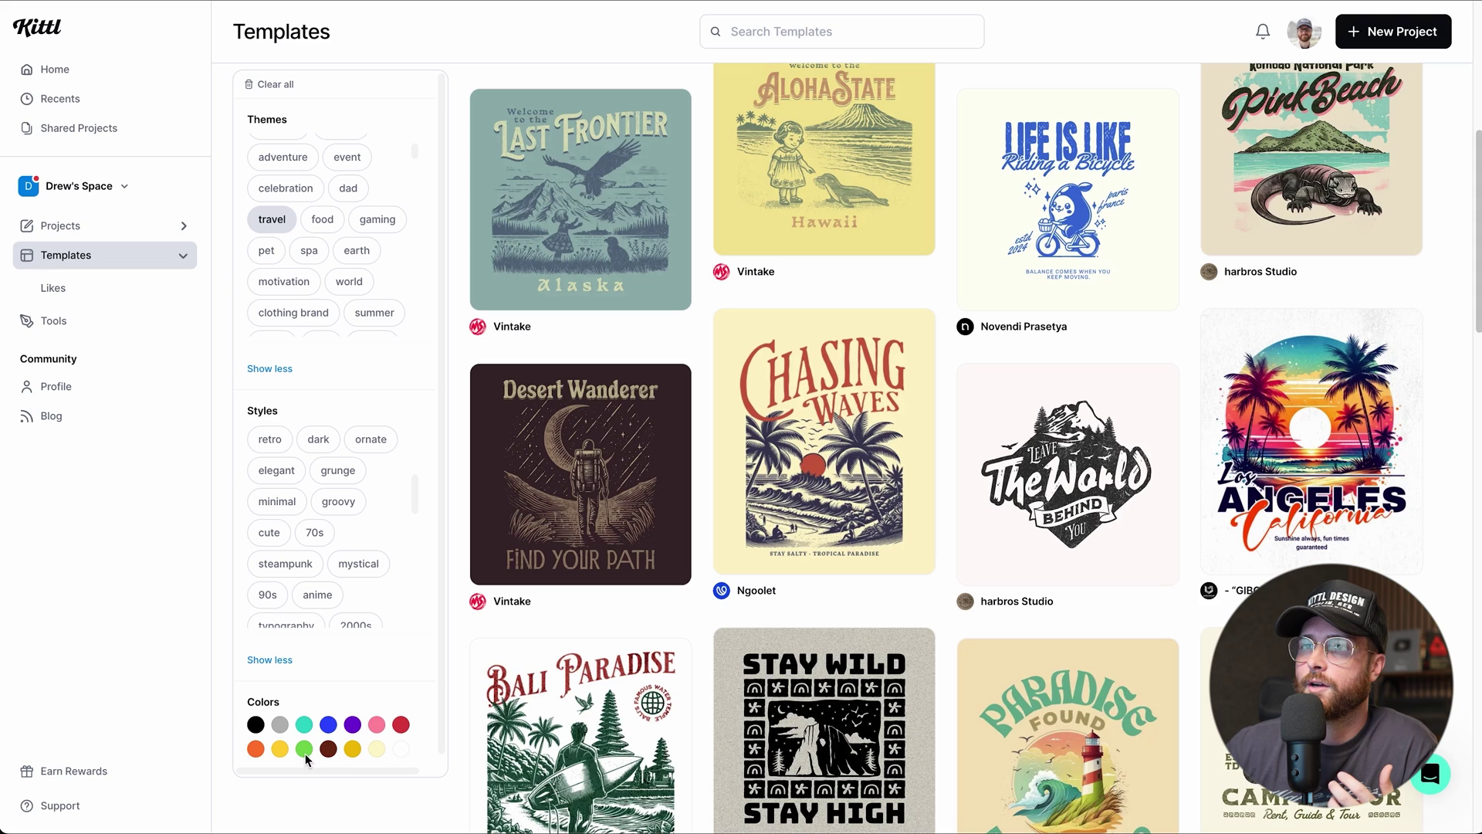
Add the brown colour filter and browse results such as Canyon Quest and Arizona State
left_click(329, 748)
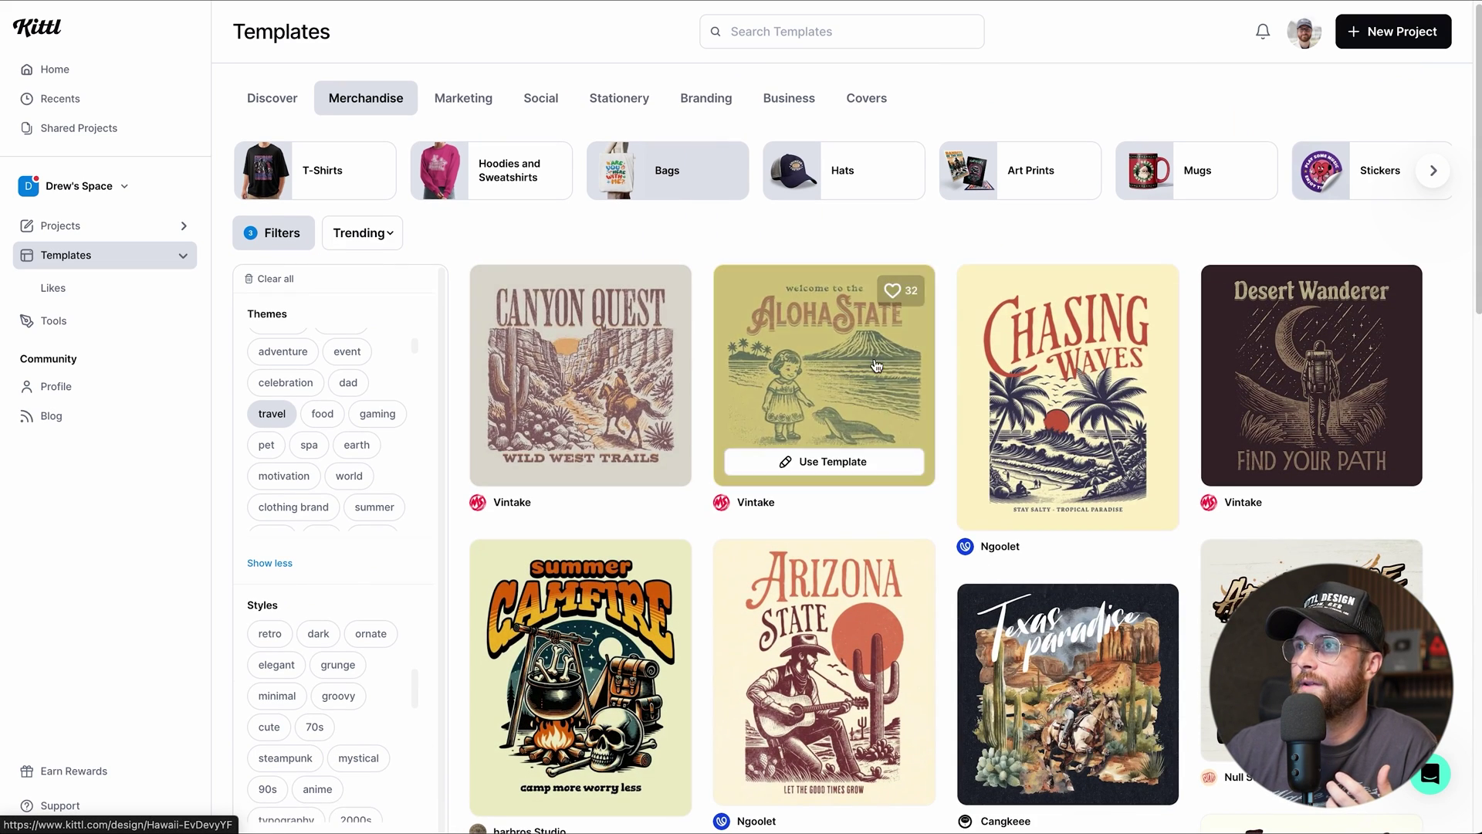
scroll(332, 695, "down", 5)
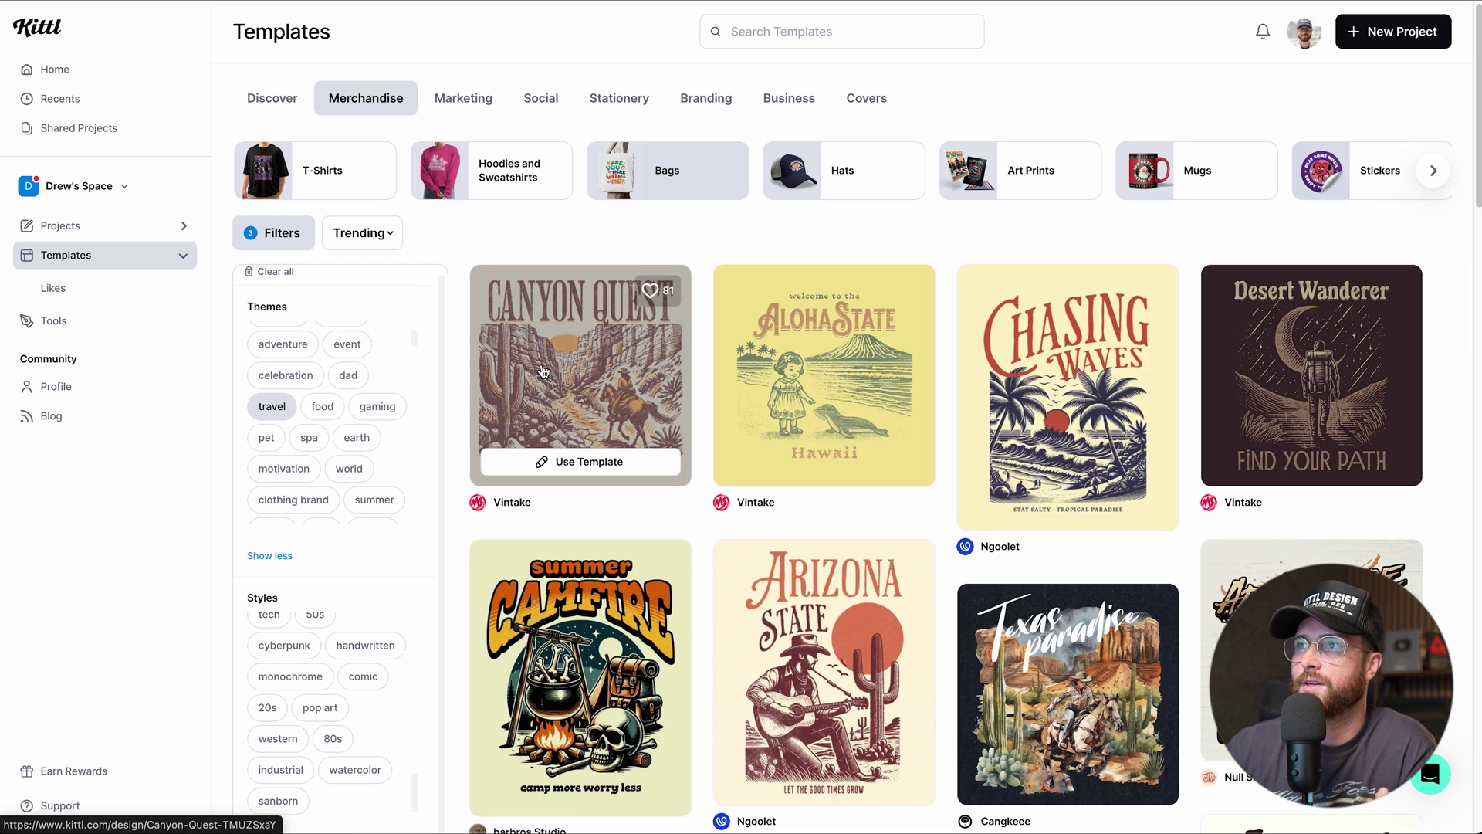
scroll(366, 601, "up", 1)
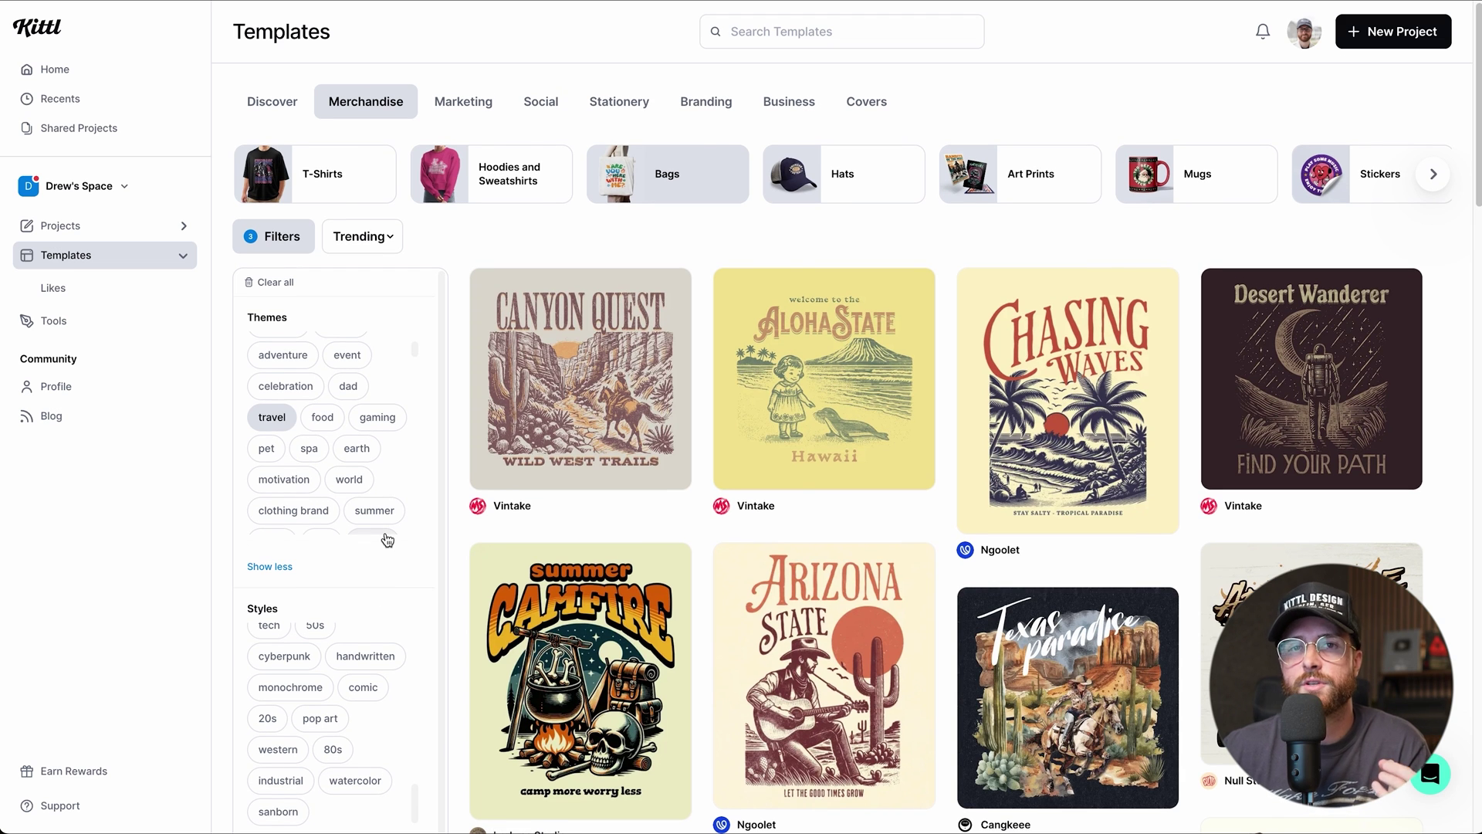
Clear all filters, hide the Filters panel, and bring up the Trending sort choices
left_click(263, 287)
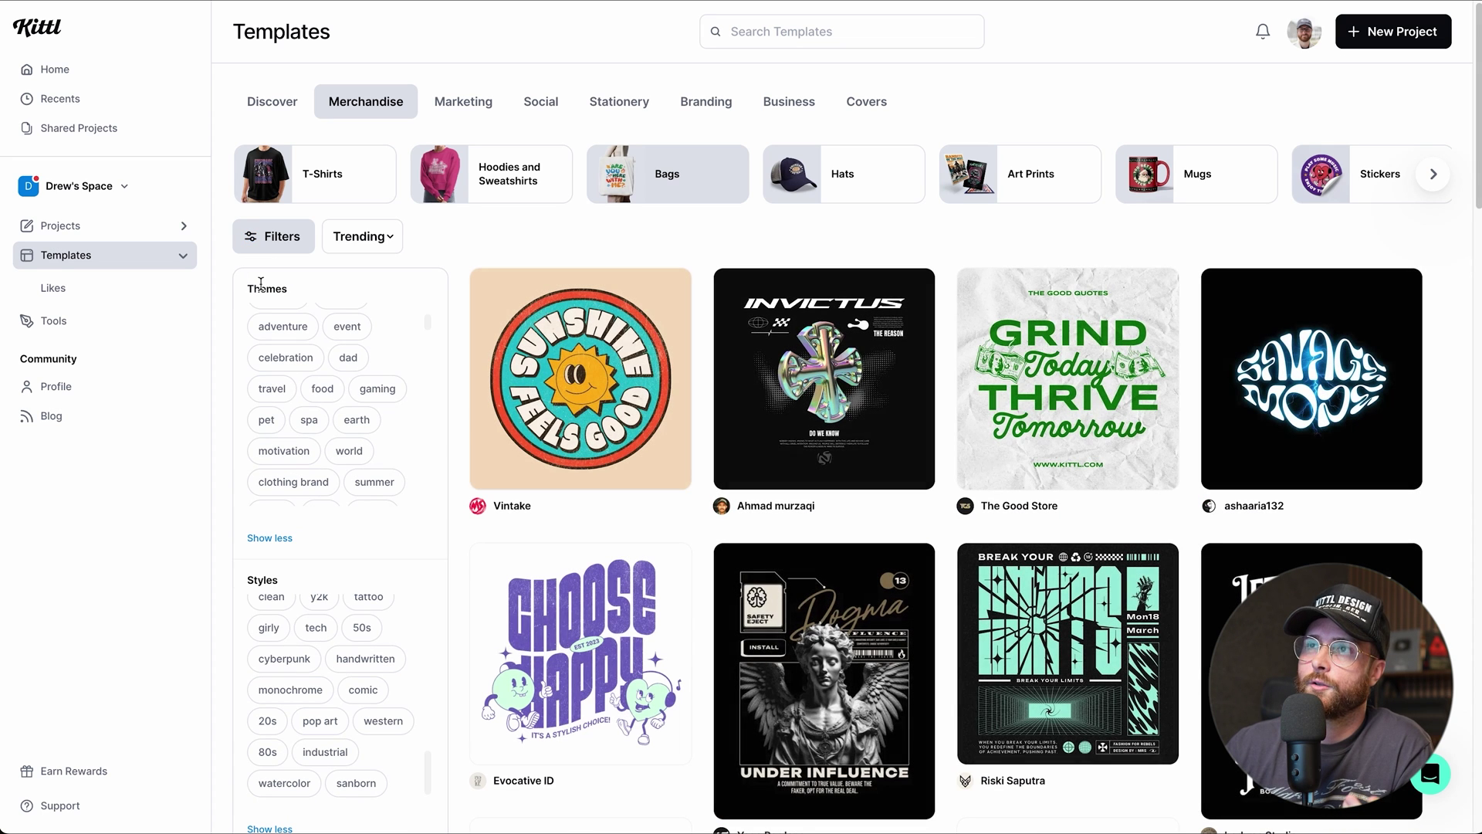
scroll(312, 296, "up", 2)
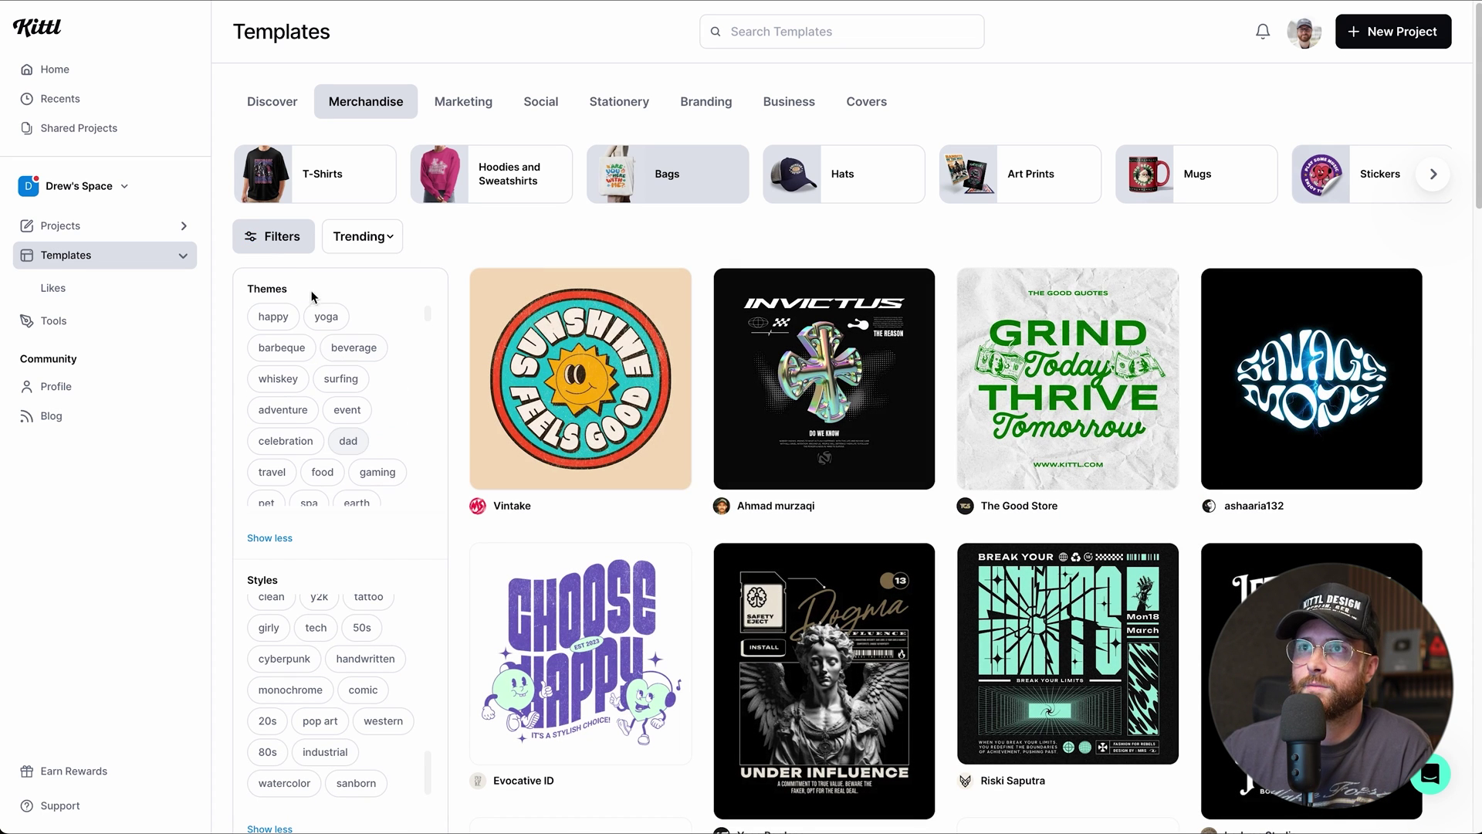
left_click(268, 241)
left_click(358, 241)
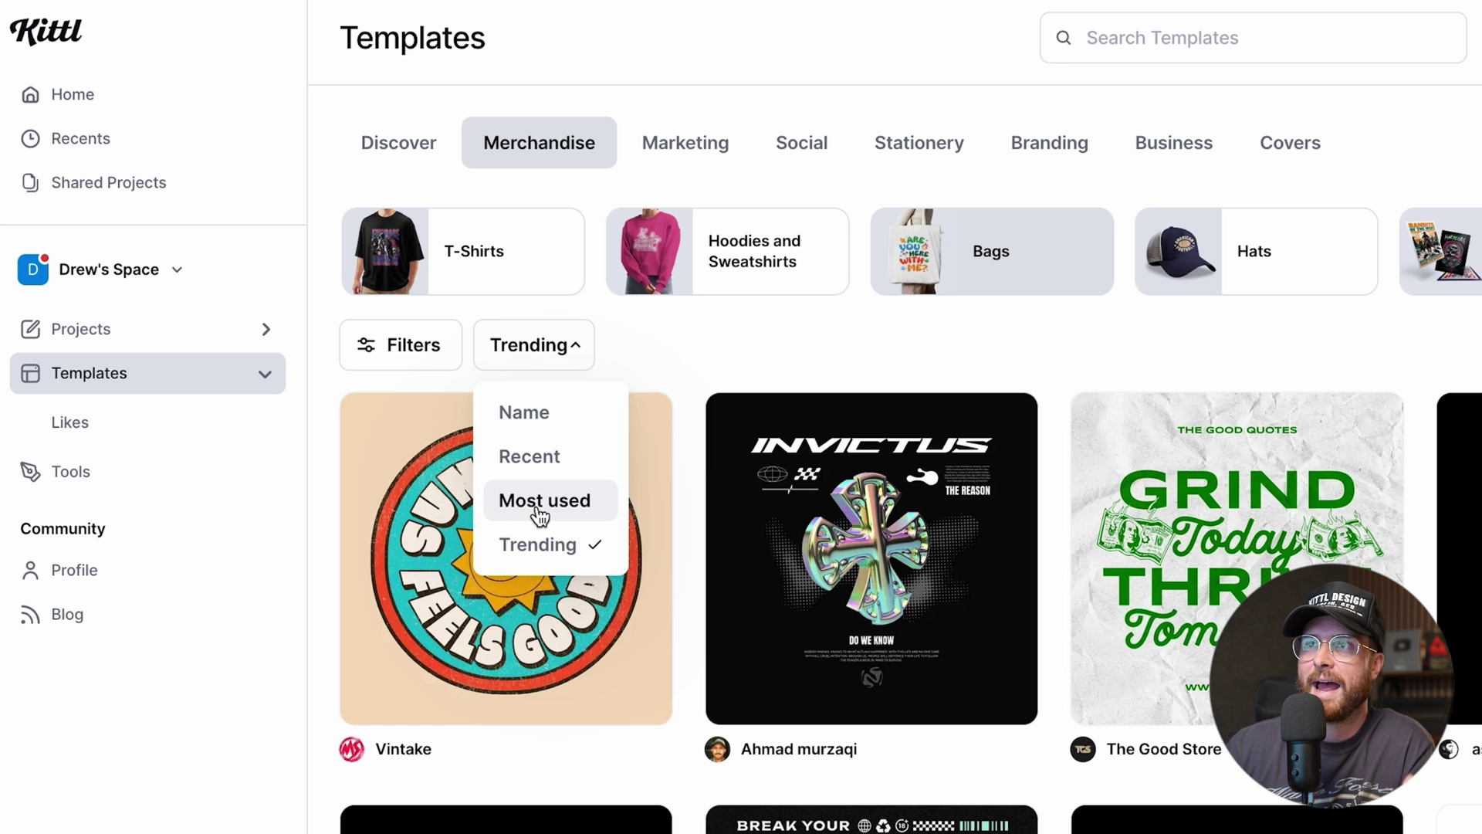
Sort Merchandise templates by Most used and browse T2FLY, Fearless Spirit and Street Power
left_click(541, 505)
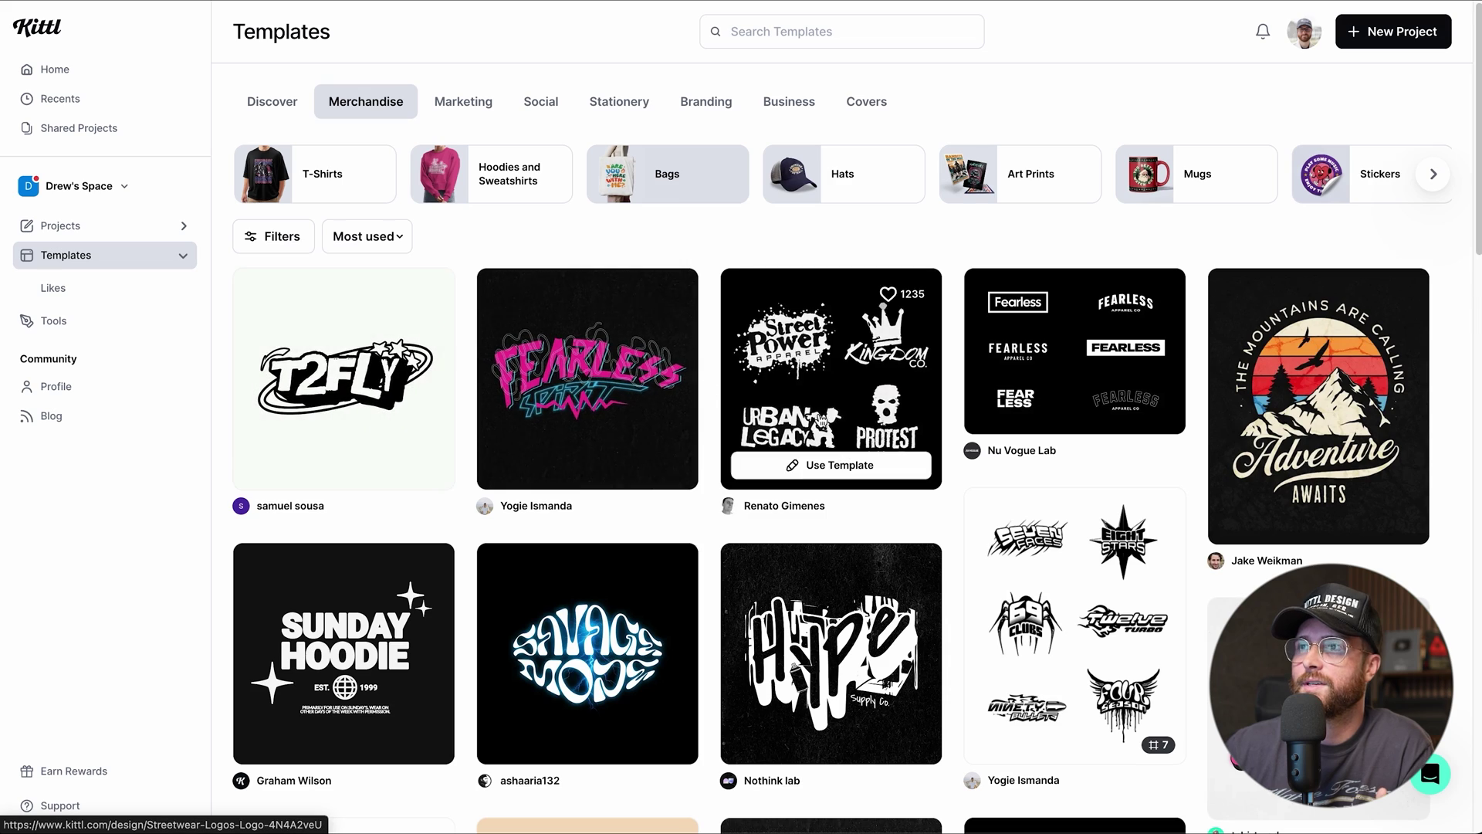
scroll(424, 245, "down", 1)
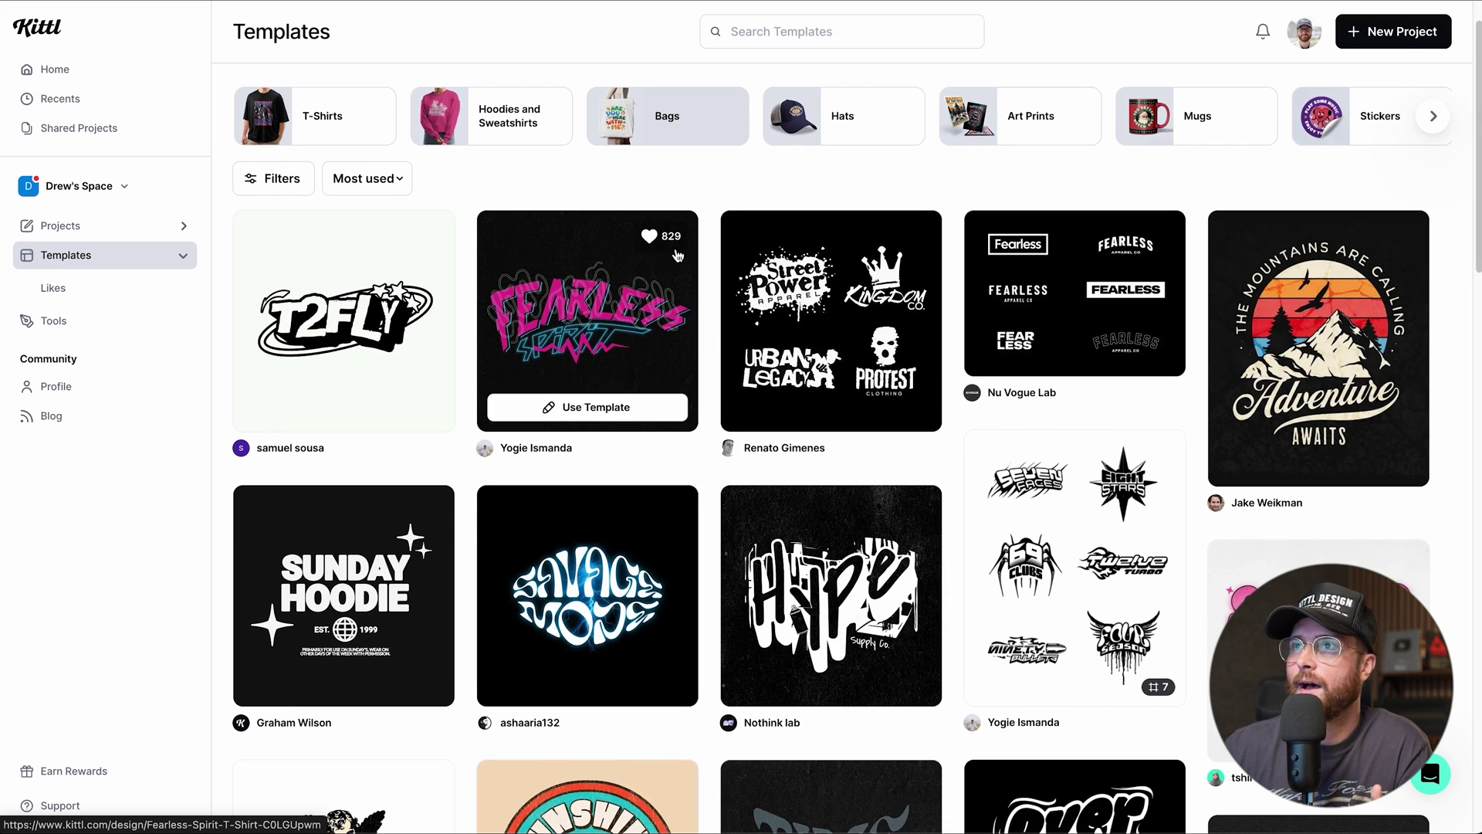
scroll(791, 467, "down", 8)
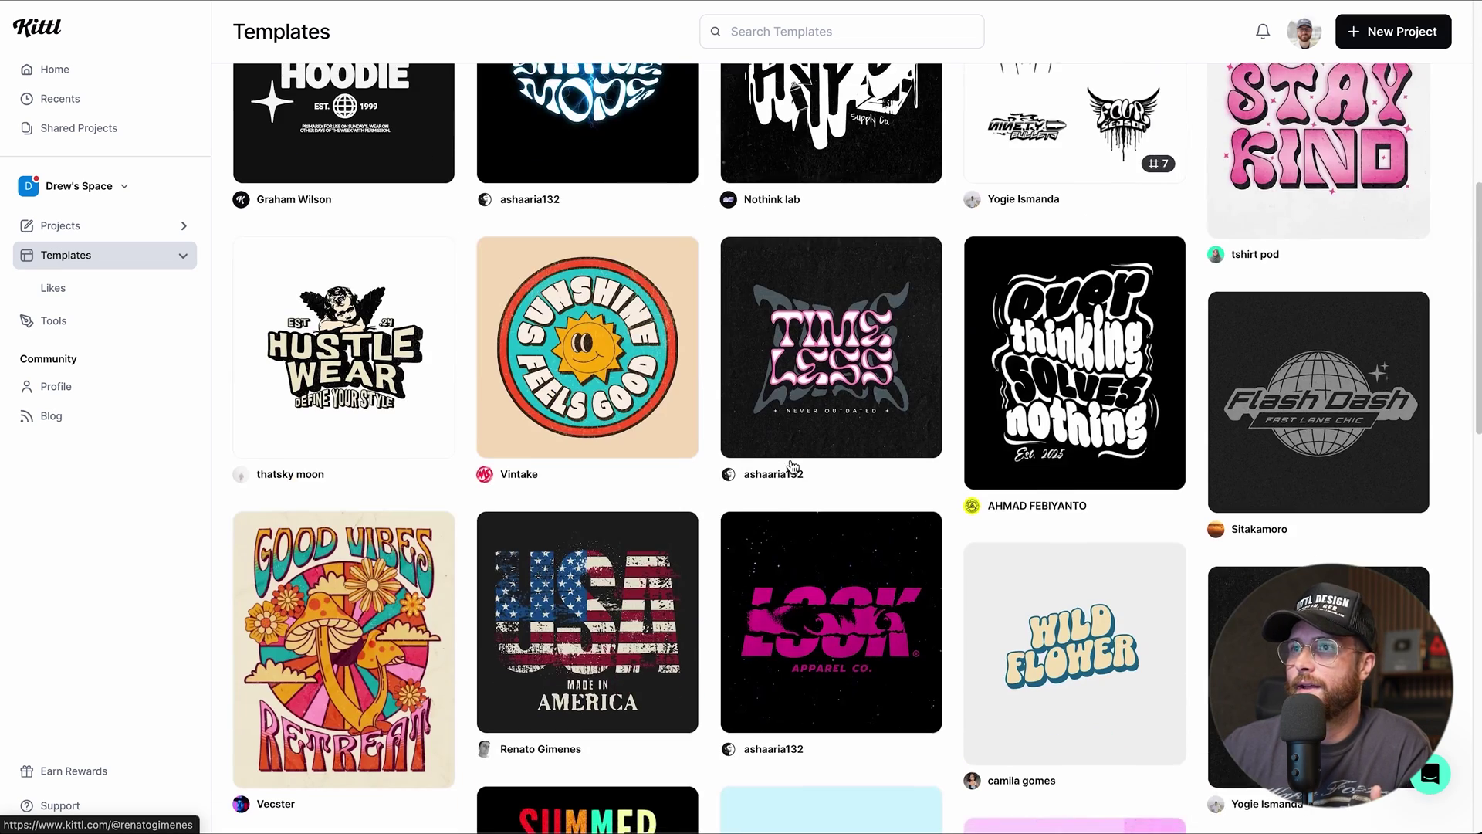
scroll(791, 465, "down", 10)
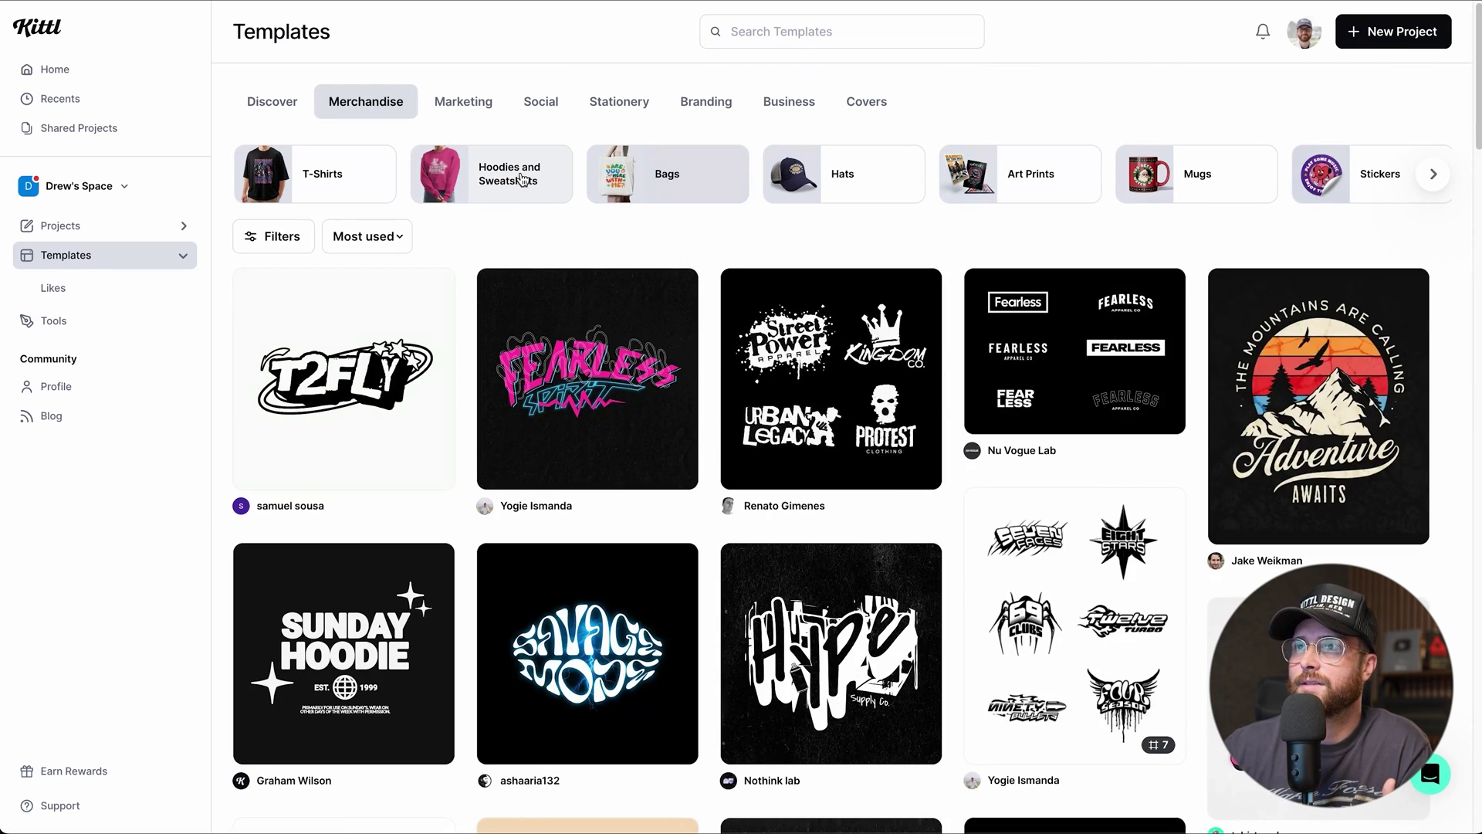
Filter to Hoodies and Sweatshirts and browse designs like T2FLY, Seven Figures and Berlin City
left_click(523, 179)
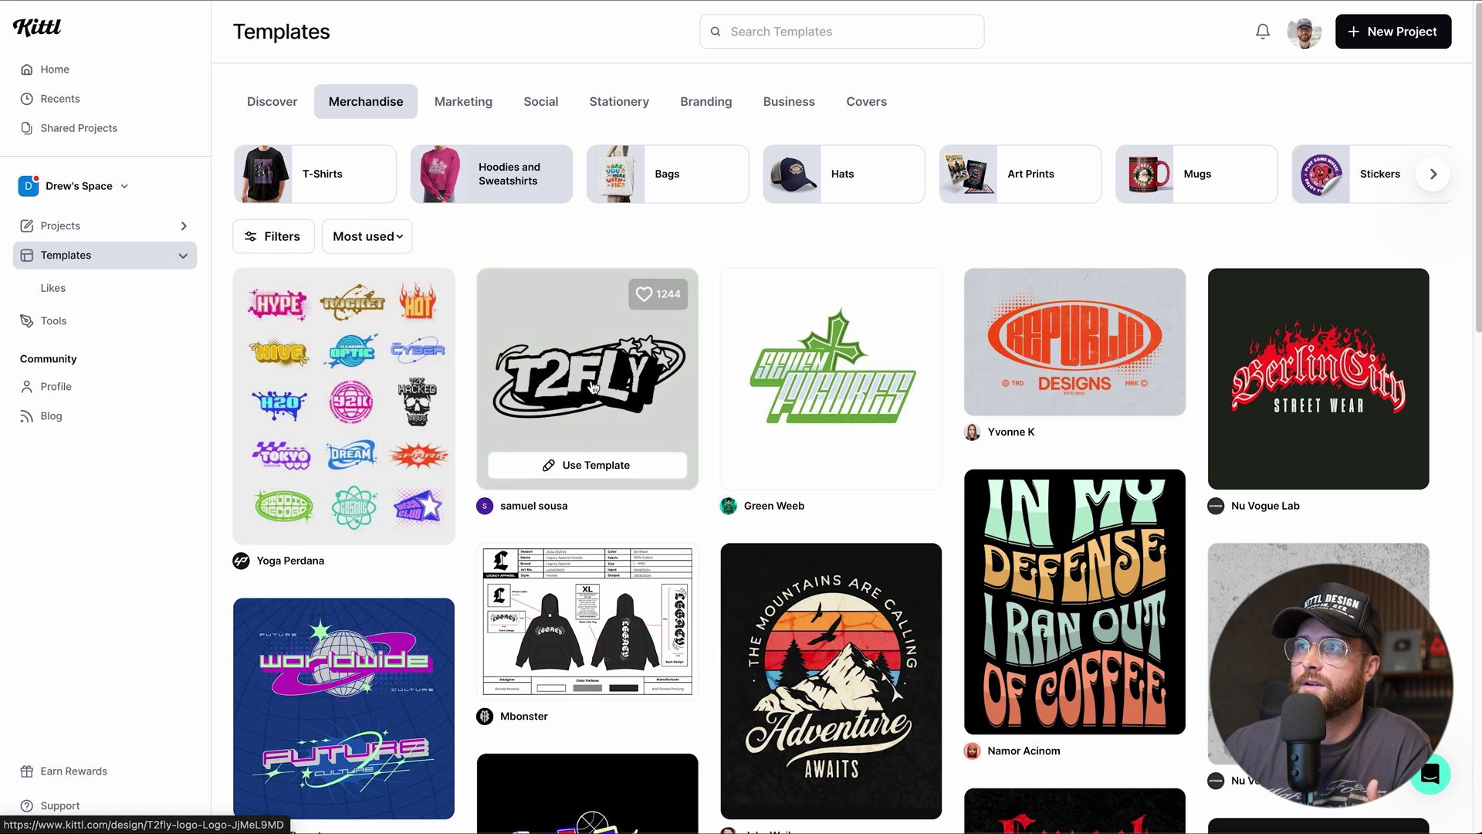
scroll(886, 541, "down", 2)
scroll(886, 474, "down", 3)
scroll(886, 474, "up", 5)
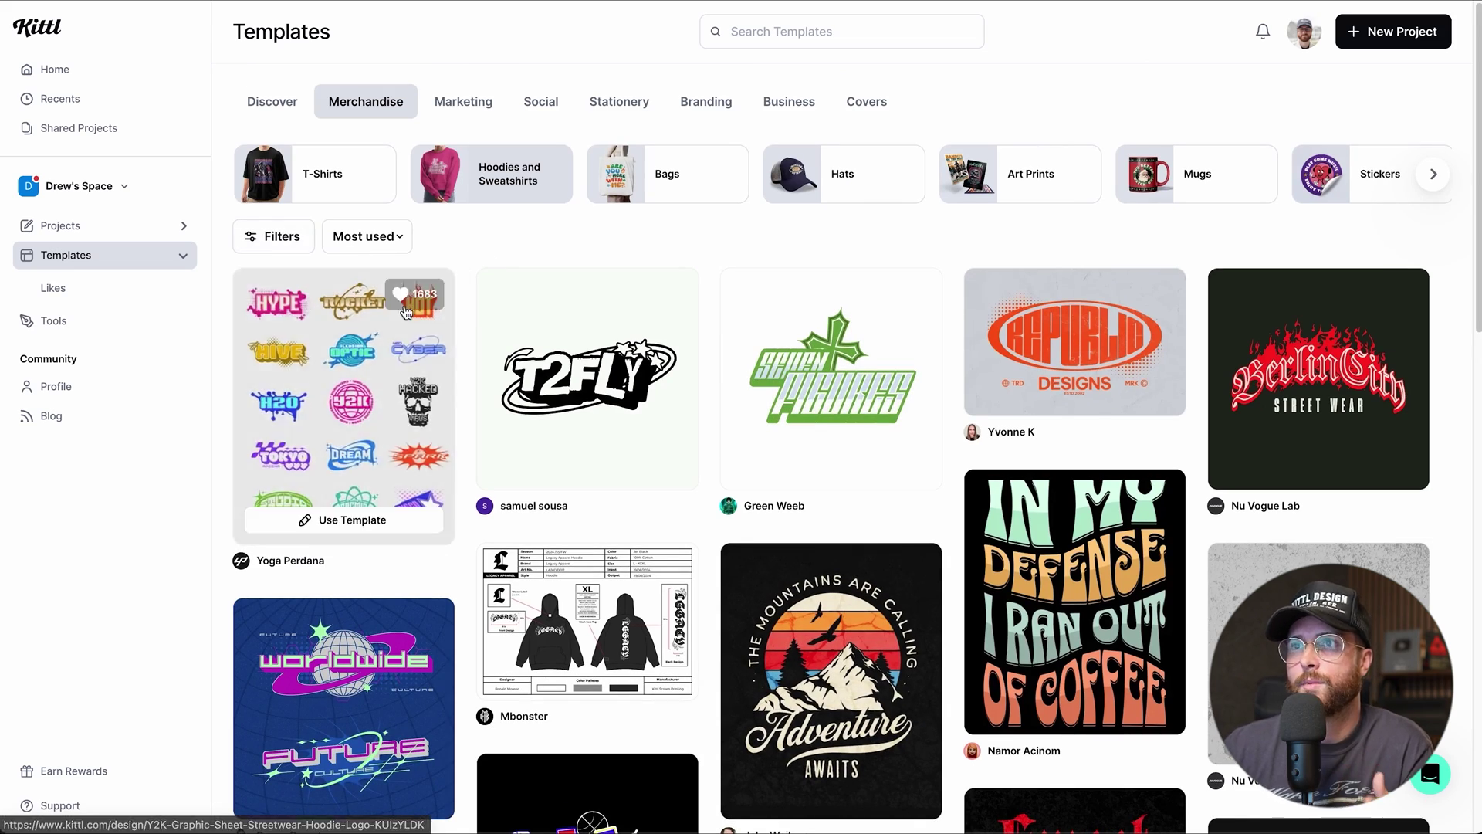
left_click(390, 243)
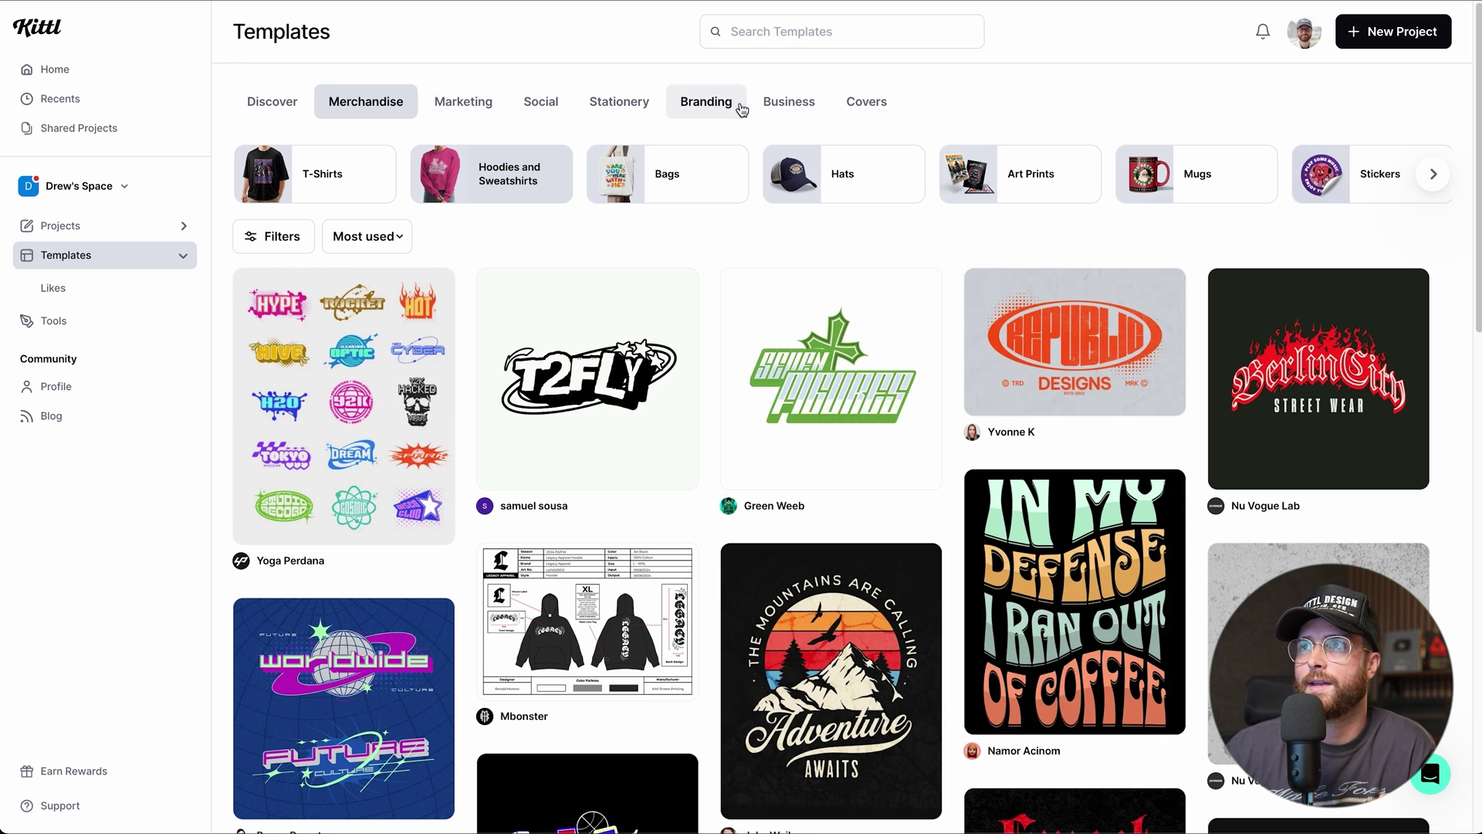
Show the Branding templates sorted by Recent
left_click(701, 108)
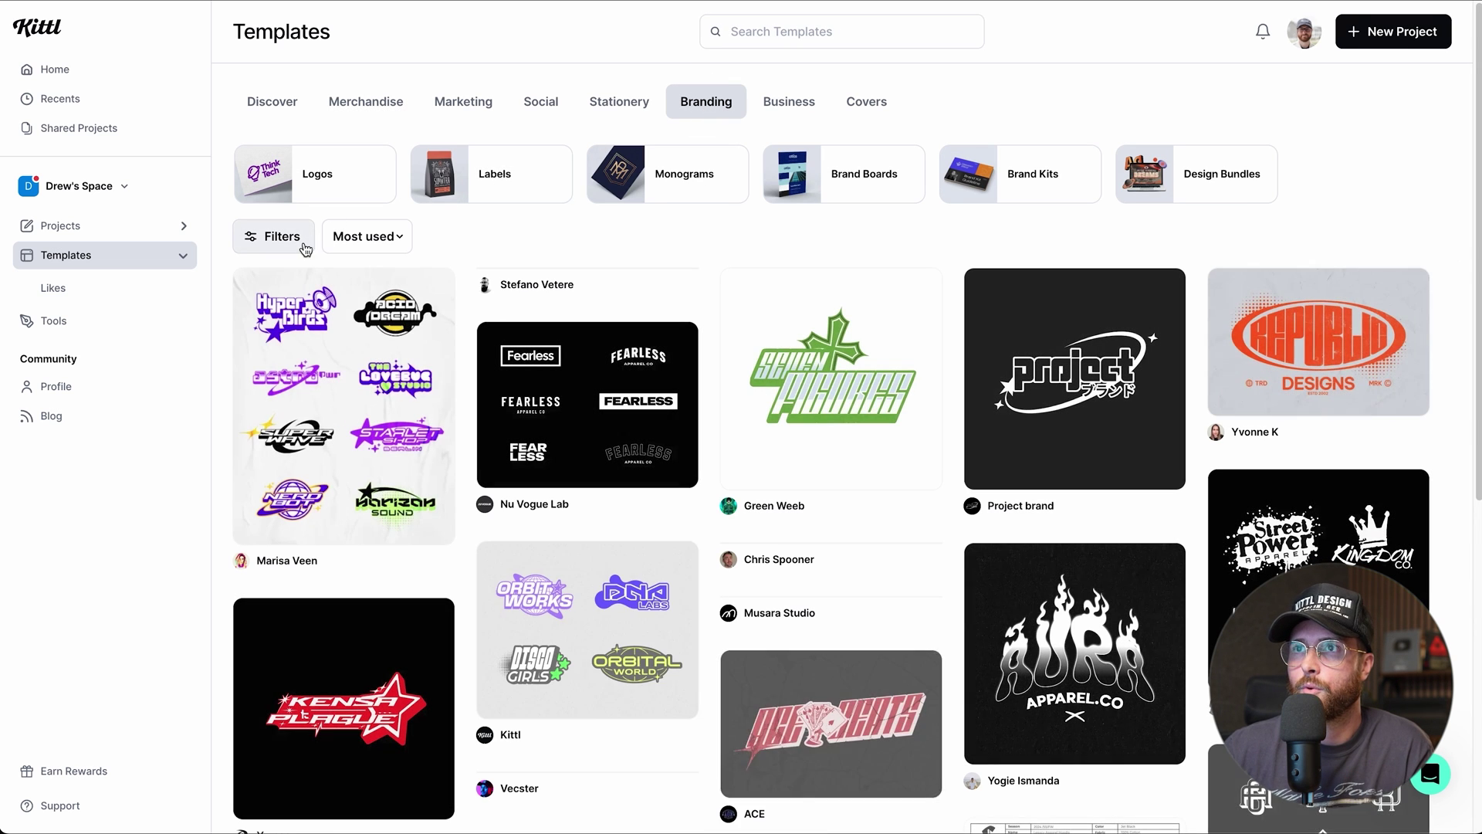
left_click(386, 237)
left_click(370, 310)
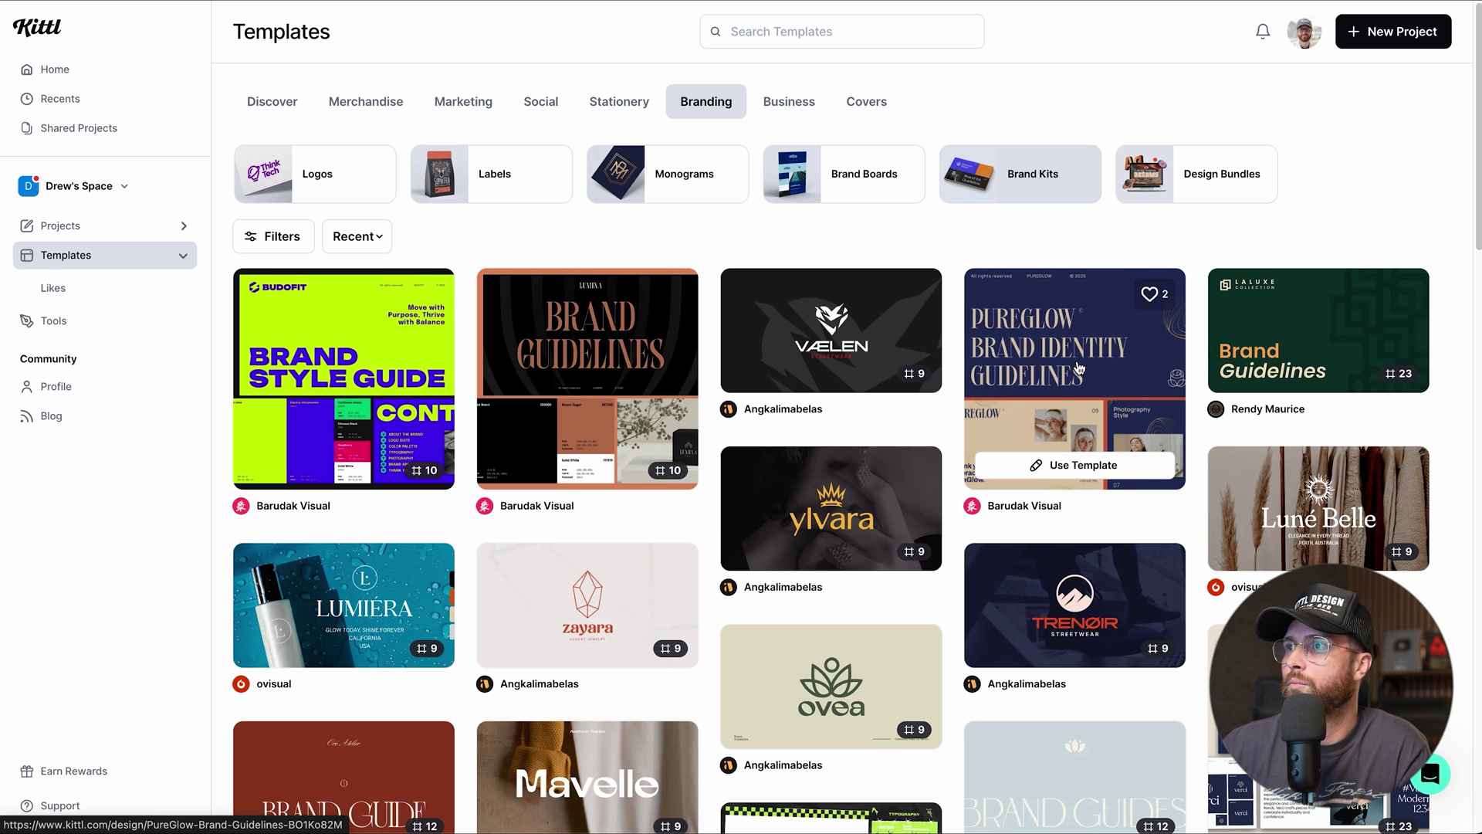
Toggle the template Filters panel open and closed again
left_click(287, 240)
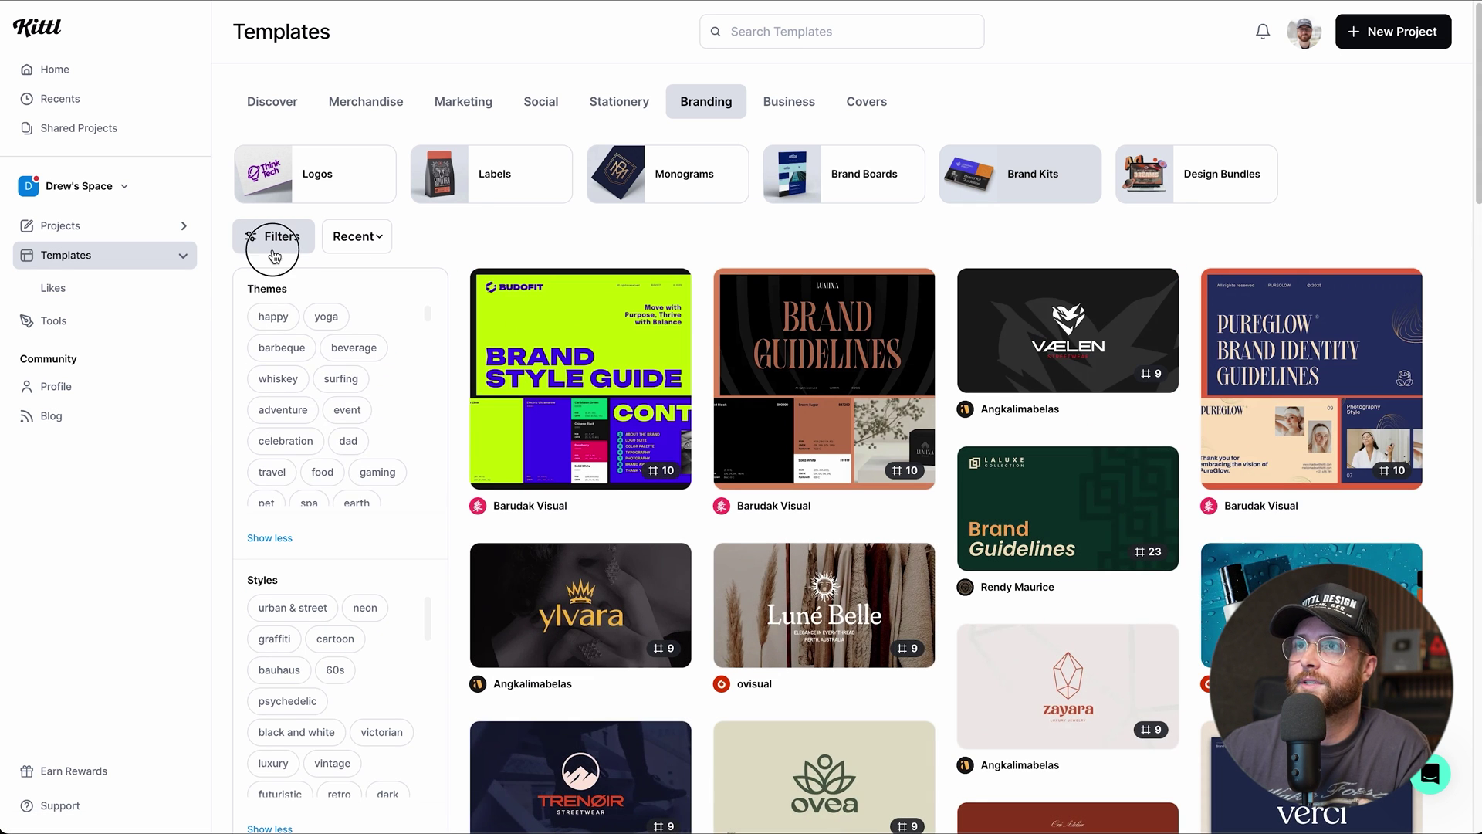
left_click(273, 252)
left_click(356, 236)
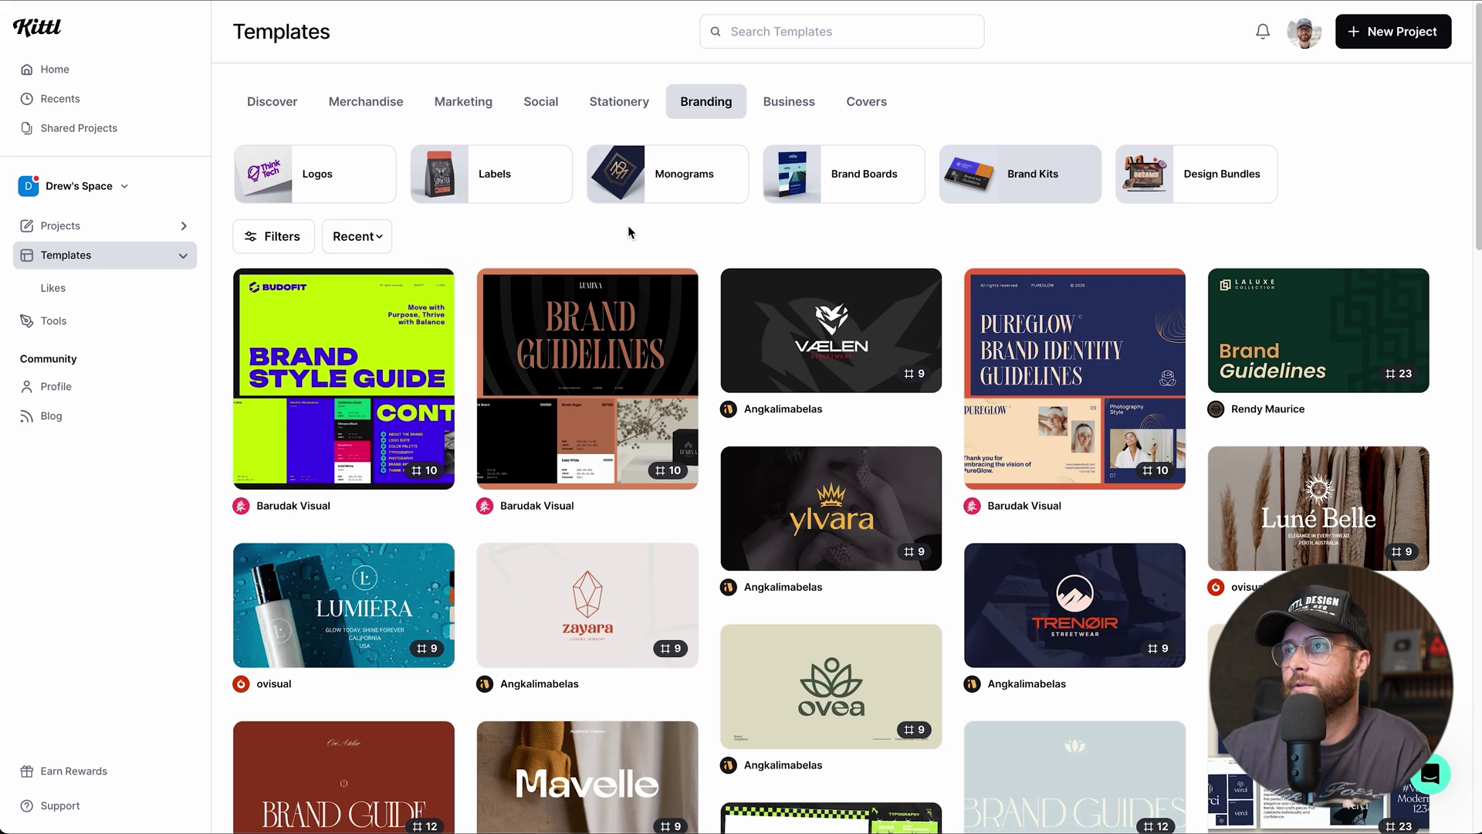